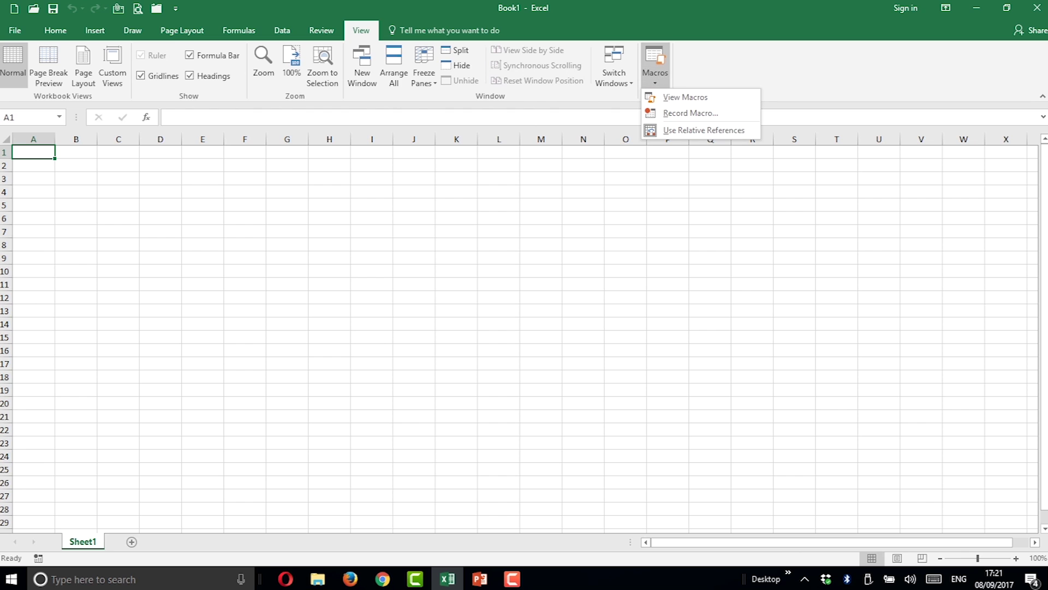
Start recording a macro named NewExpensesForm in the Personal Macro Workbook, described as "This macro creates a new Expenses Form using the template.".
left_click(691, 113)
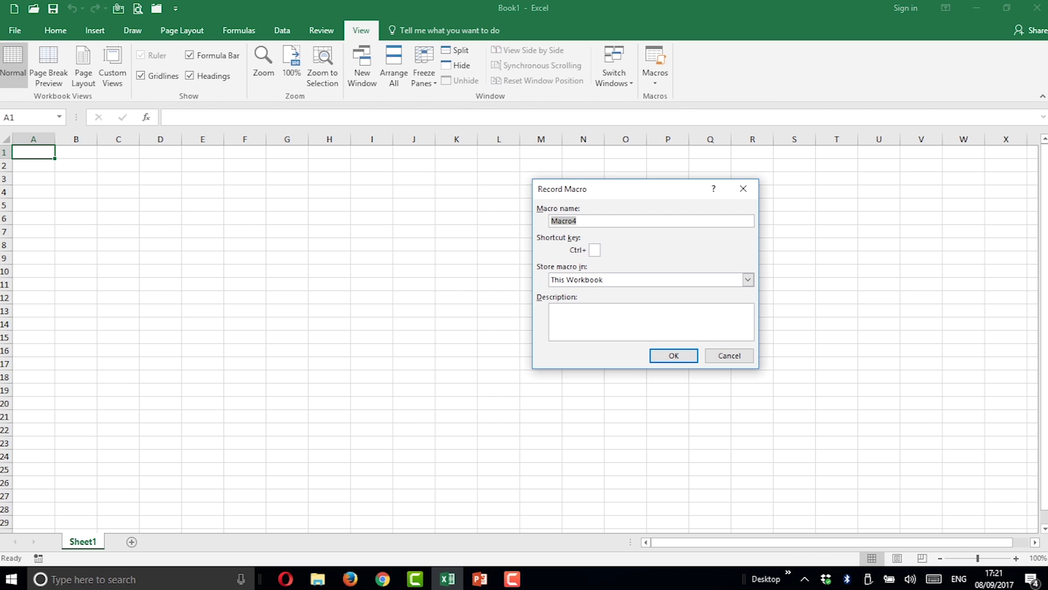
type("NewExpensesForm")
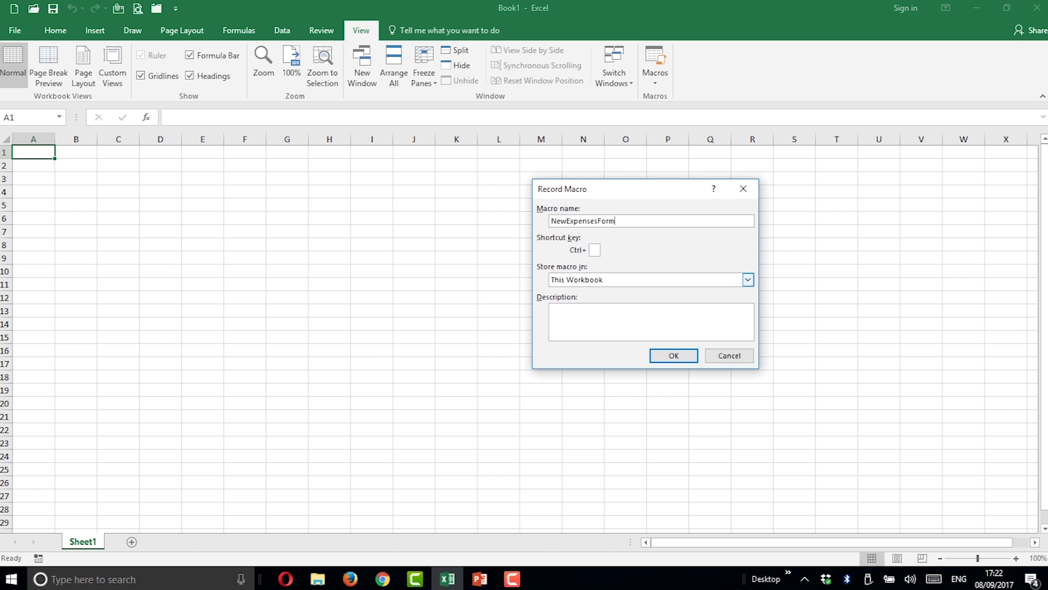
left_click(748, 280)
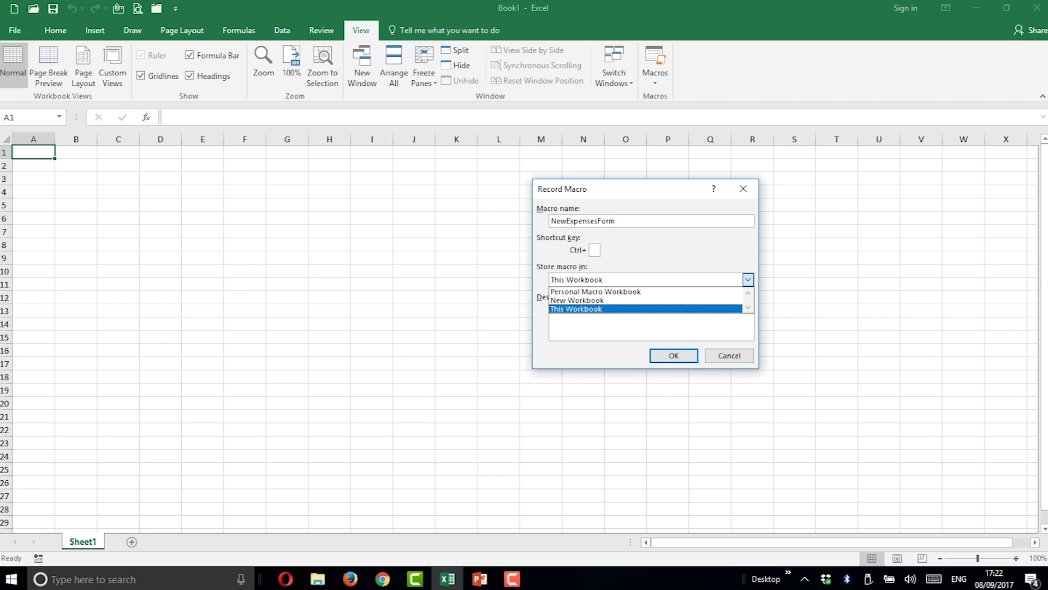
key("Up")
key("Up")
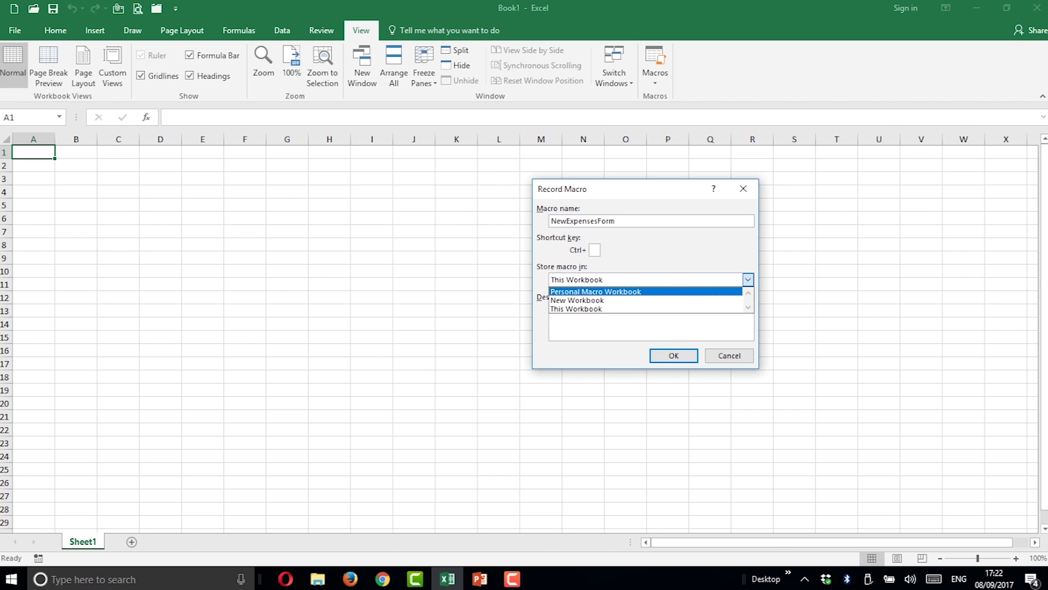
key("Return")
key("Tab")
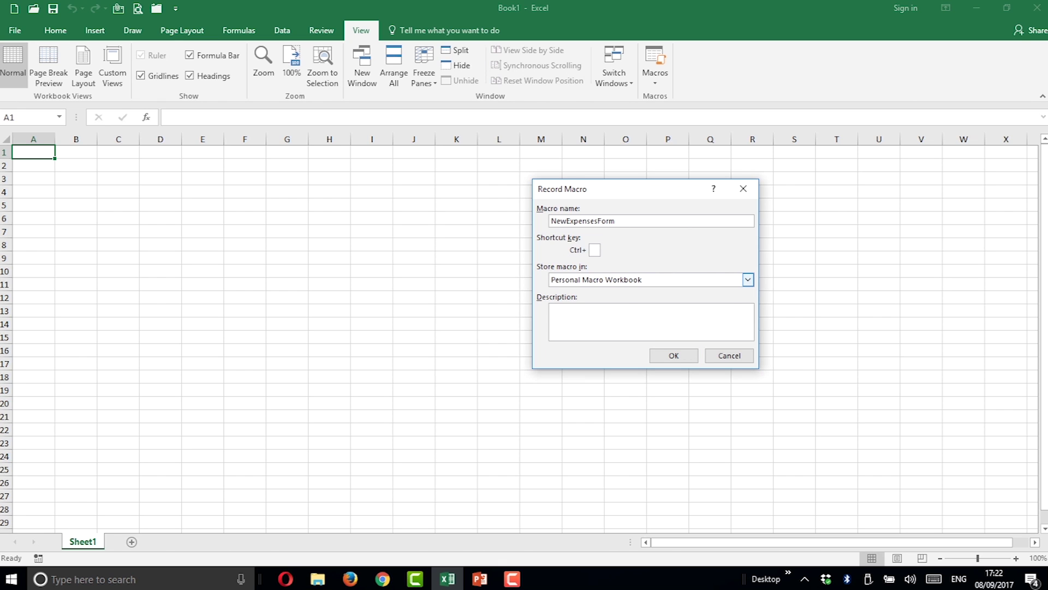
type("This macro creates a new Expenses Form")
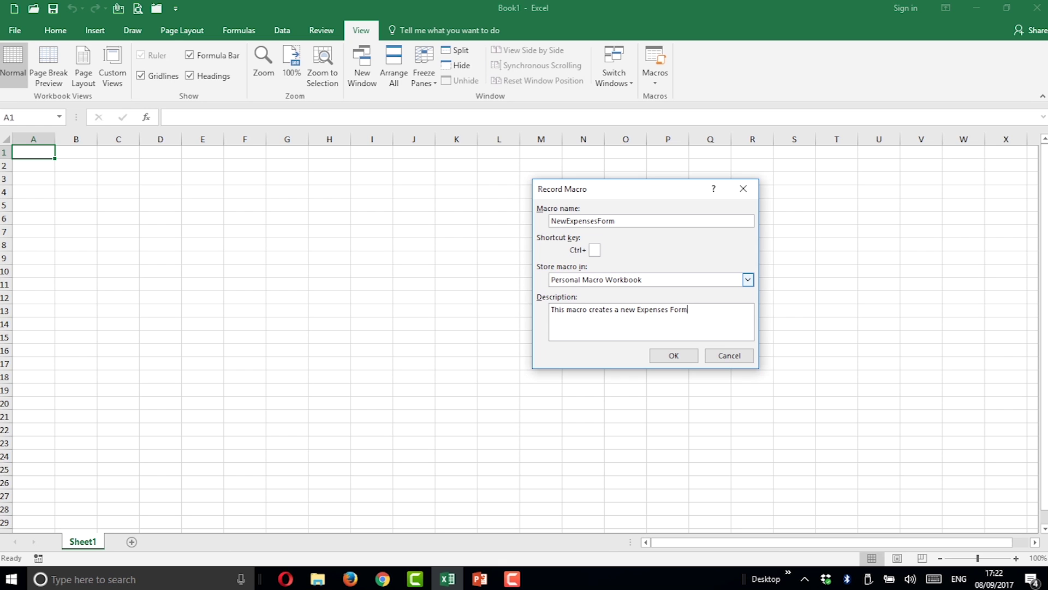
type(" using the template.")
left_click(674, 356)
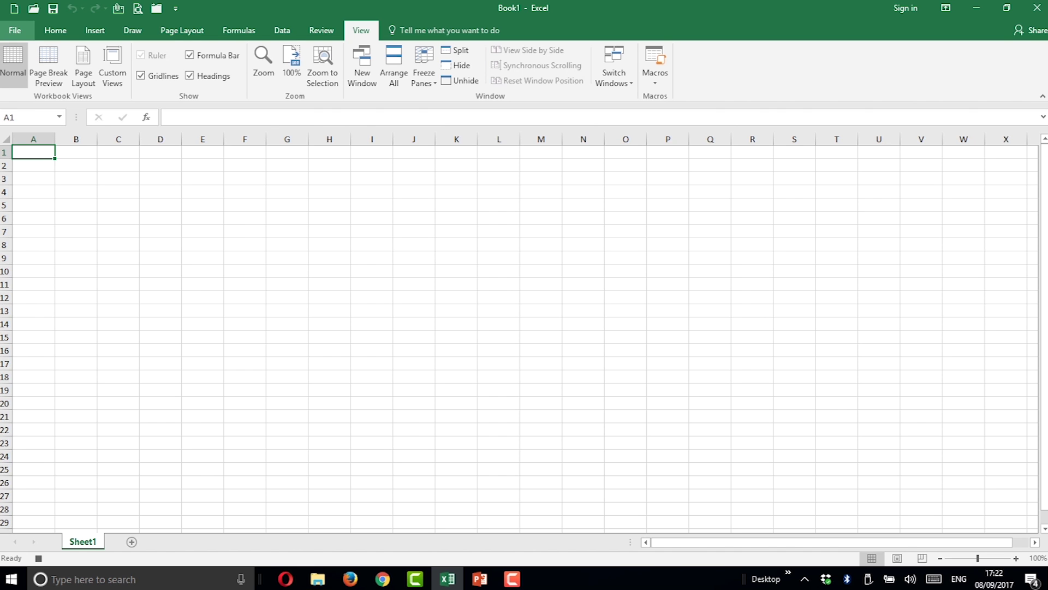
Create a new workbook from the personal Expenses Claim Form template while the macro records.
left_click(15, 30)
left_click(21, 86)
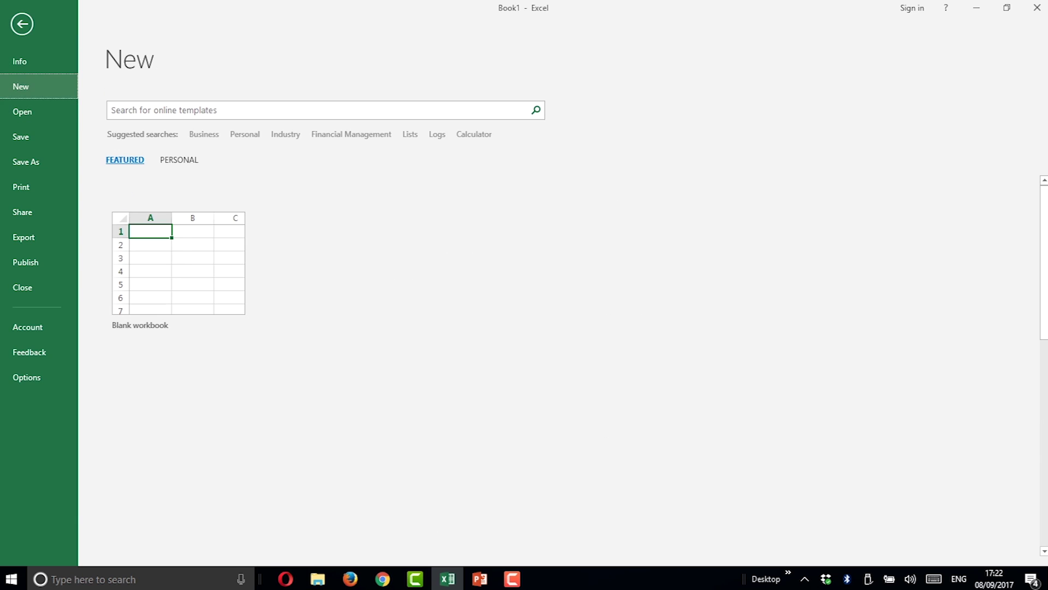
left_click(180, 159)
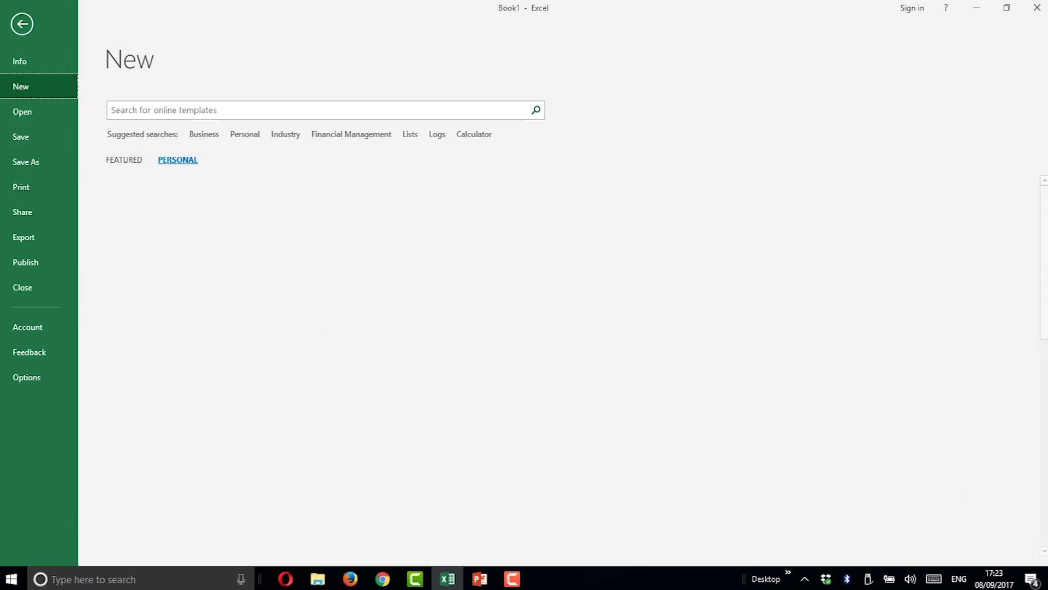
left_click(178, 246)
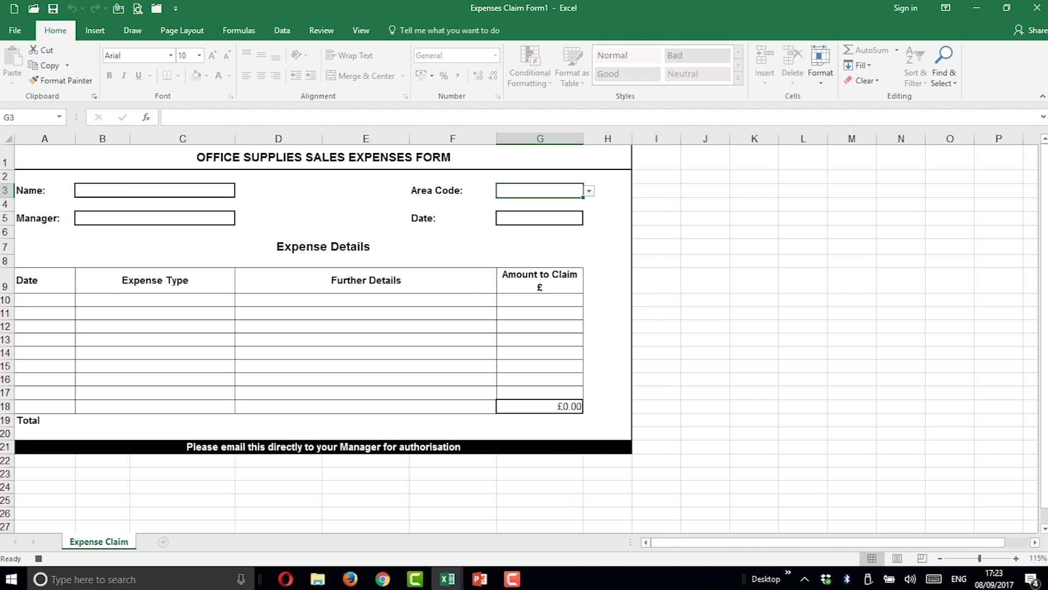
End the macro recording with the Name box in cell B3 selected, and close the form workbook.
left_click(154, 190)
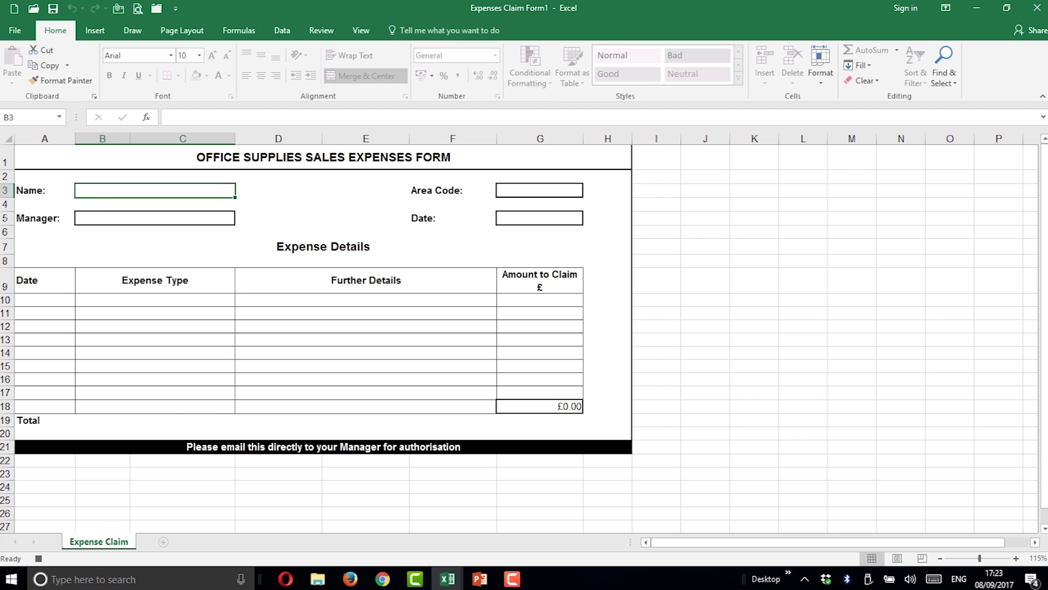
left_click(39, 558)
key("ctrl+w")
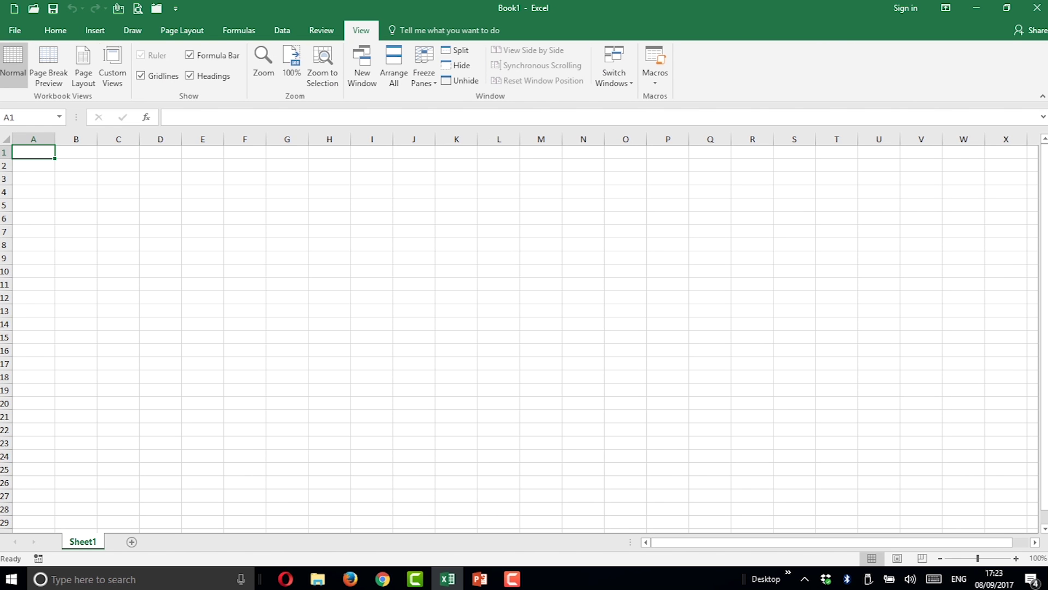
Run the NewExpensesForm macro stored in PERSONAL.XLSB to create a new expenses form.
left_click(655, 77)
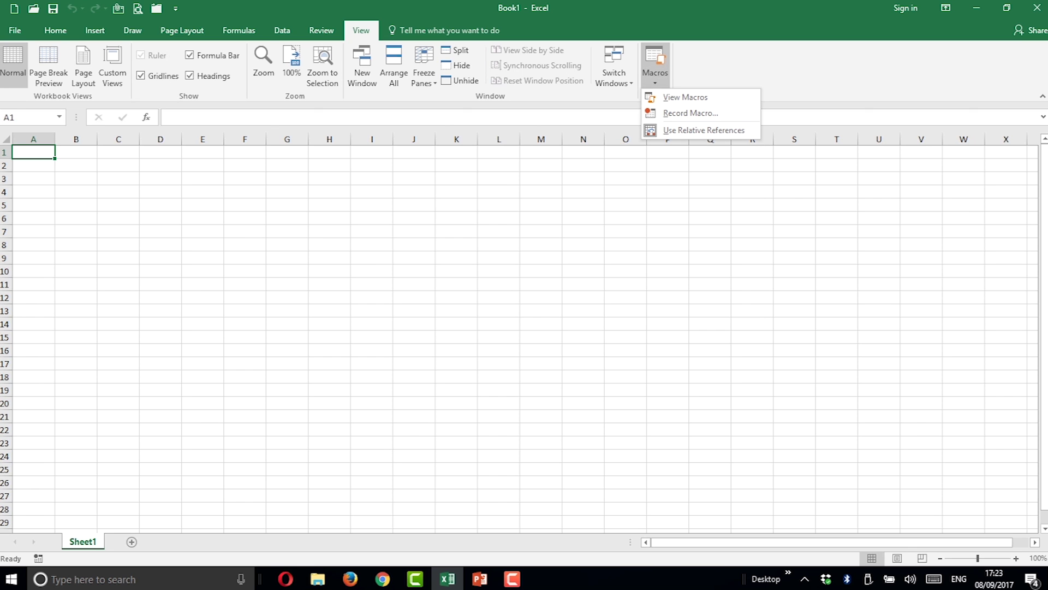
key("v")
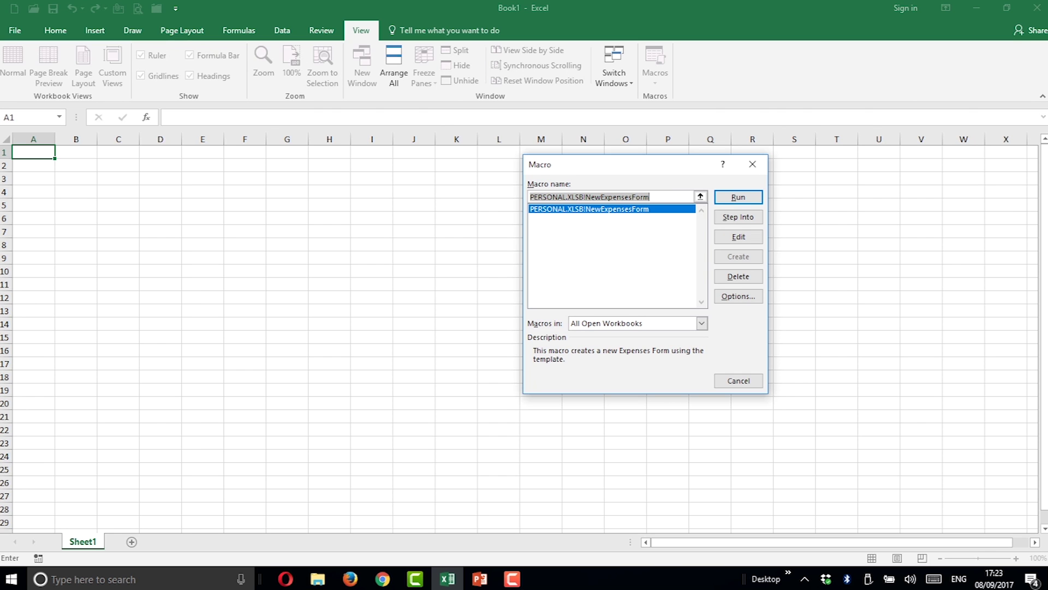
left_click(738, 196)
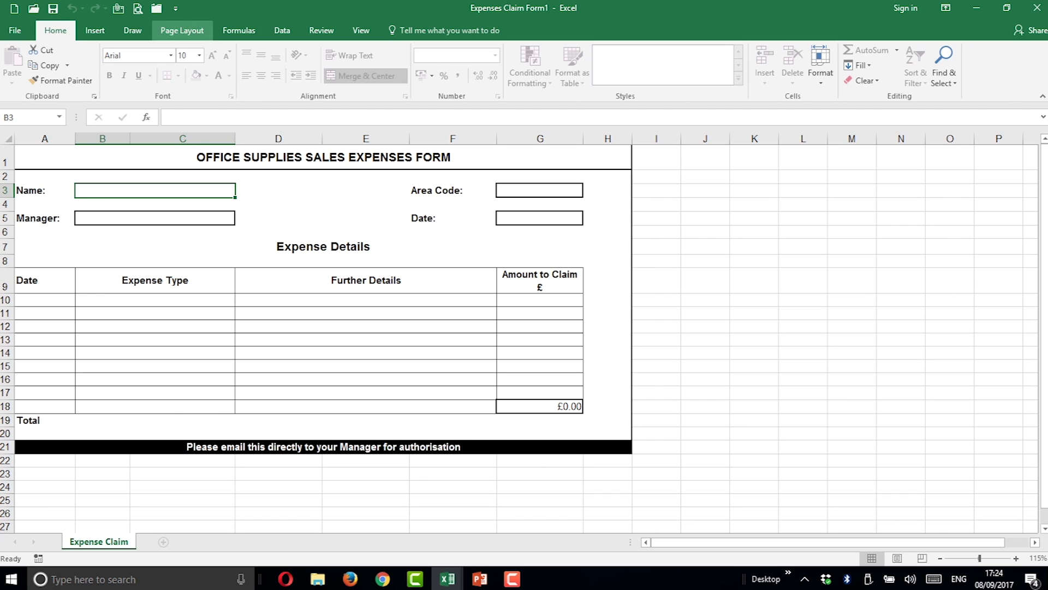
Add the NewExpensesForm macro from PERSONAL.XLSB to the Quick Access Toolbar for all documents.
left_click(175, 8)
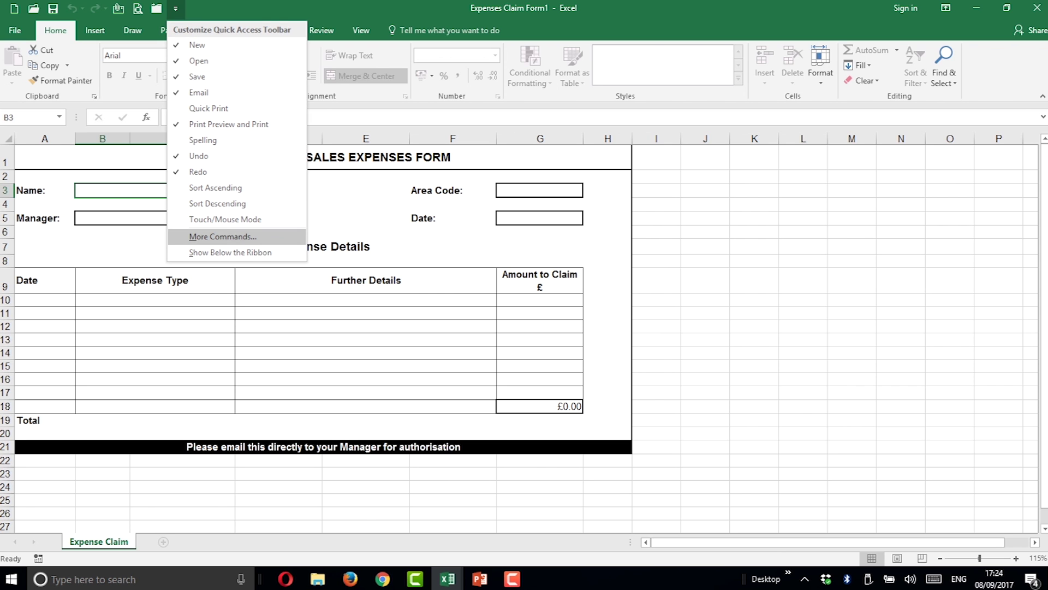
left_click(223, 236)
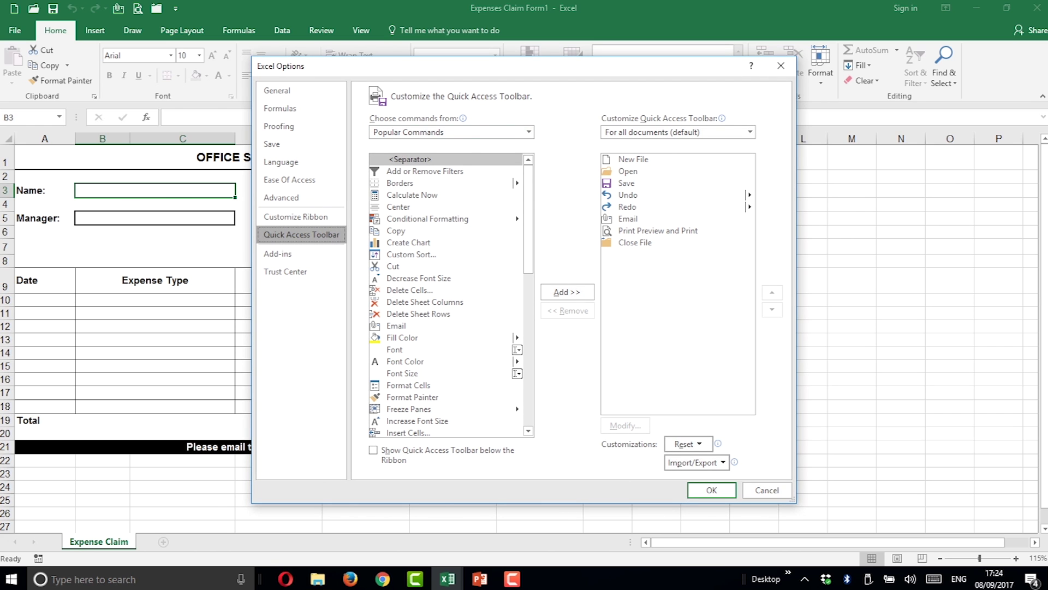
left_click(528, 131)
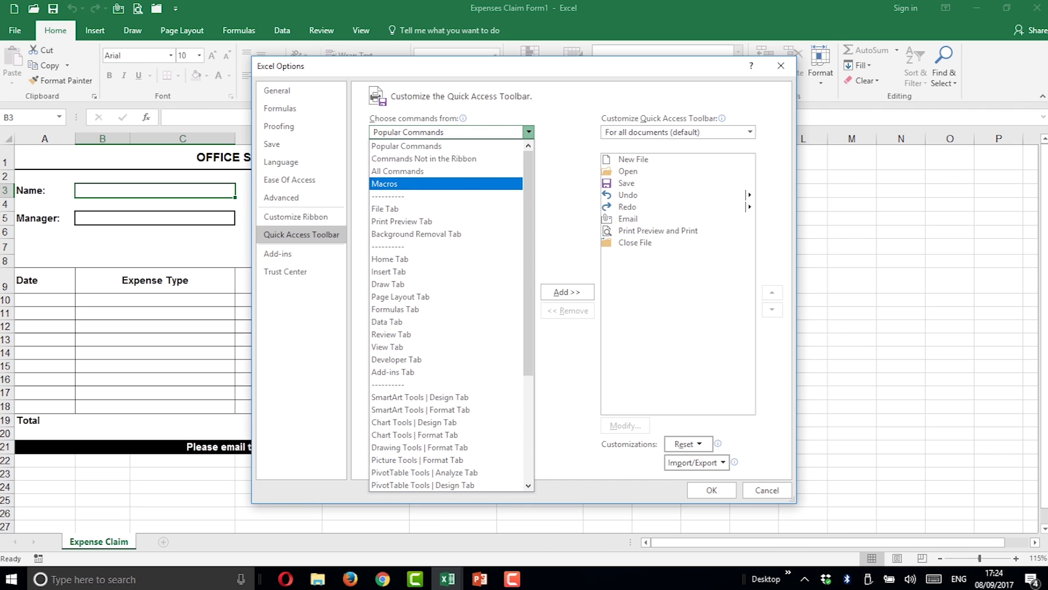
left_click(404, 184)
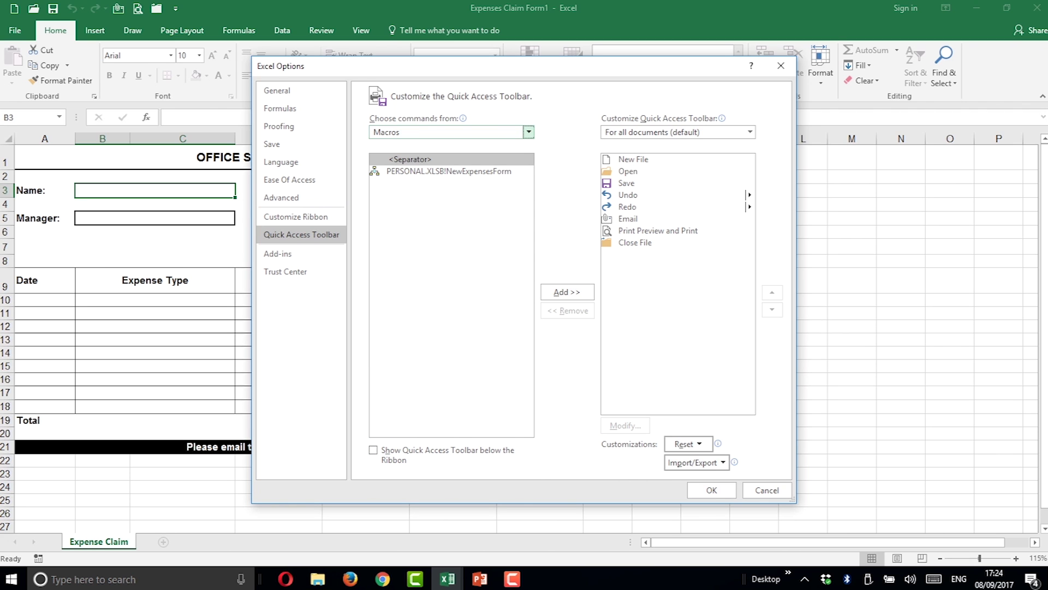
left_click(449, 171)
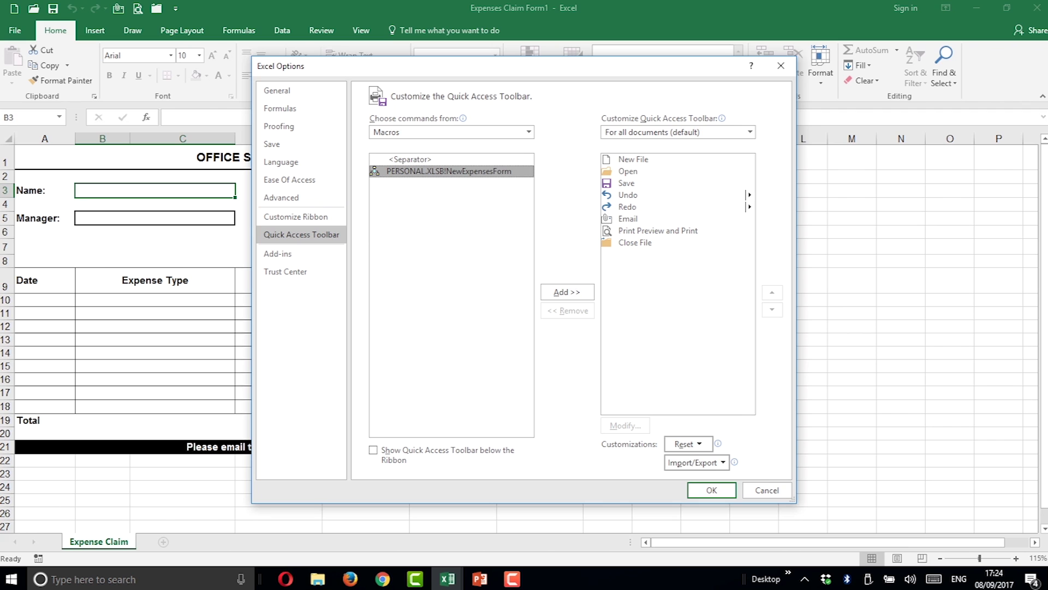
left_click(567, 292)
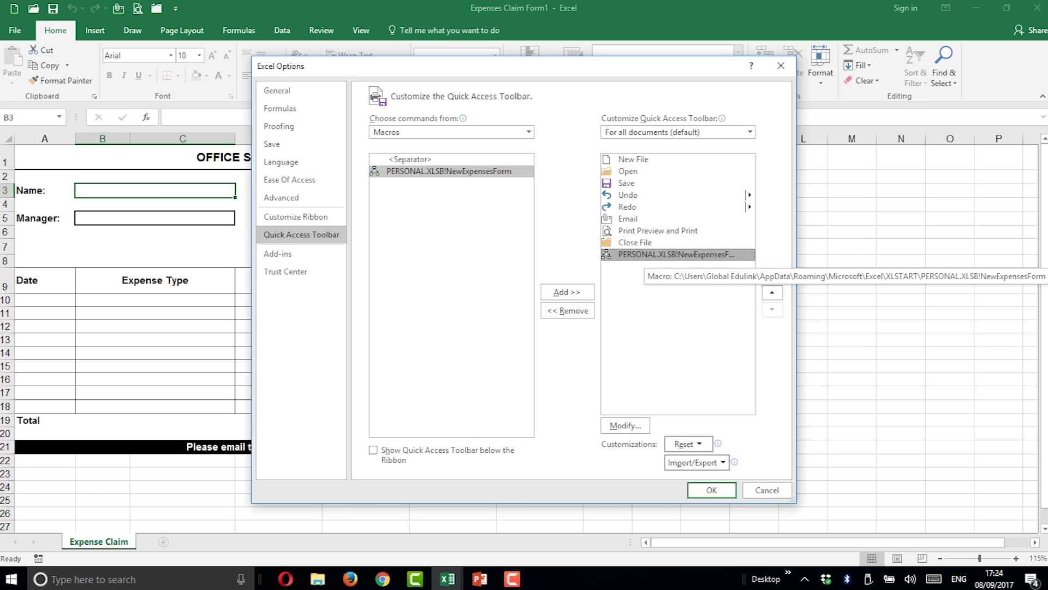
Give the macro's Quick Access Toolbar command a dollar symbol and the display name "New Expenses Form", and apply the customization.
left_click(626, 425)
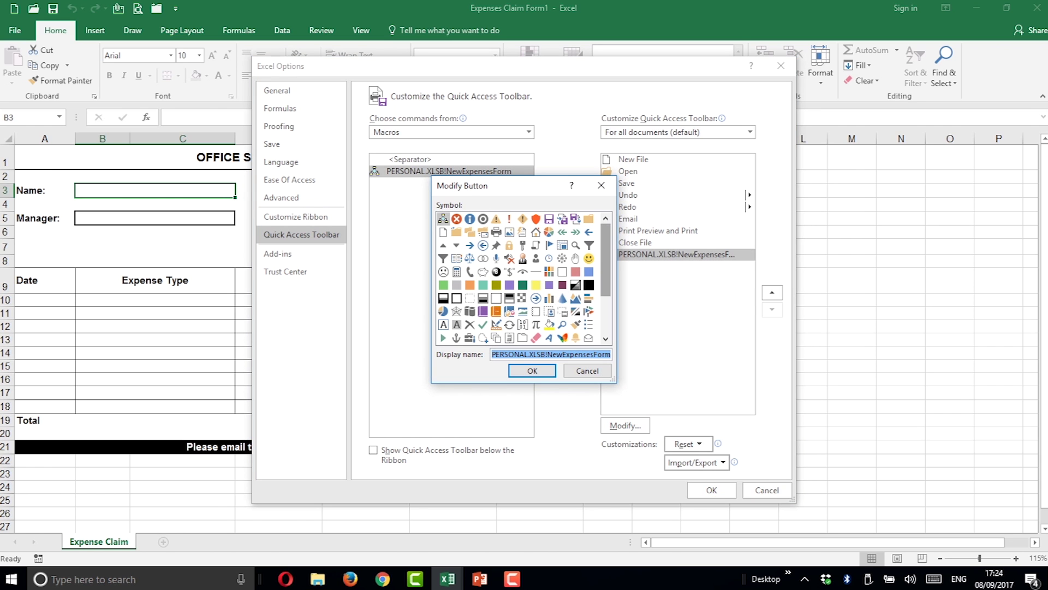
mouse_move(605, 260)
left_mouse_down()
mouse_move(605, 297)
mouse_move(606, 271)
left_mouse_up()
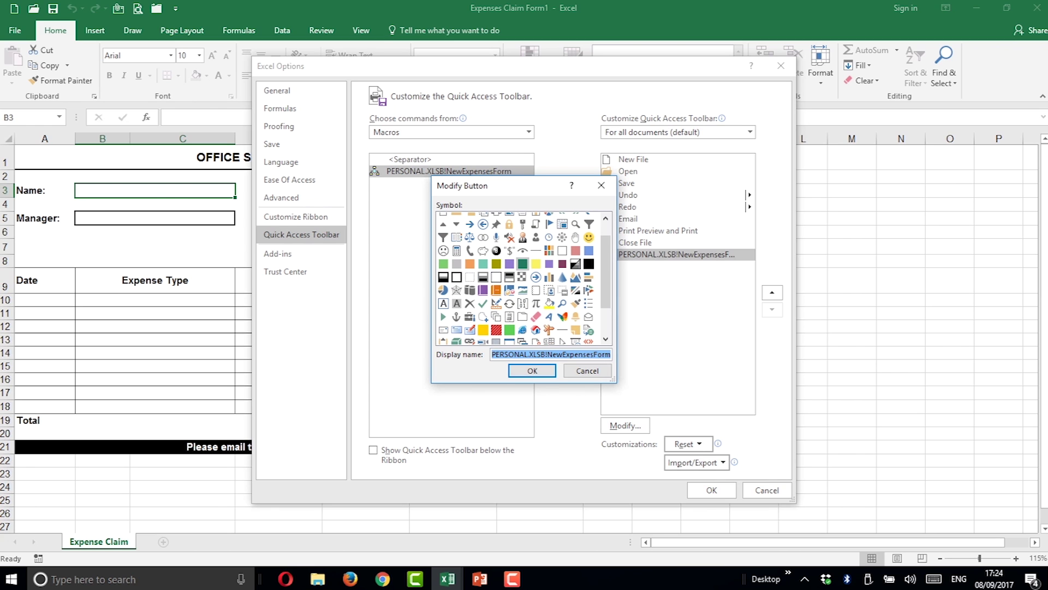
left_click(509, 251)
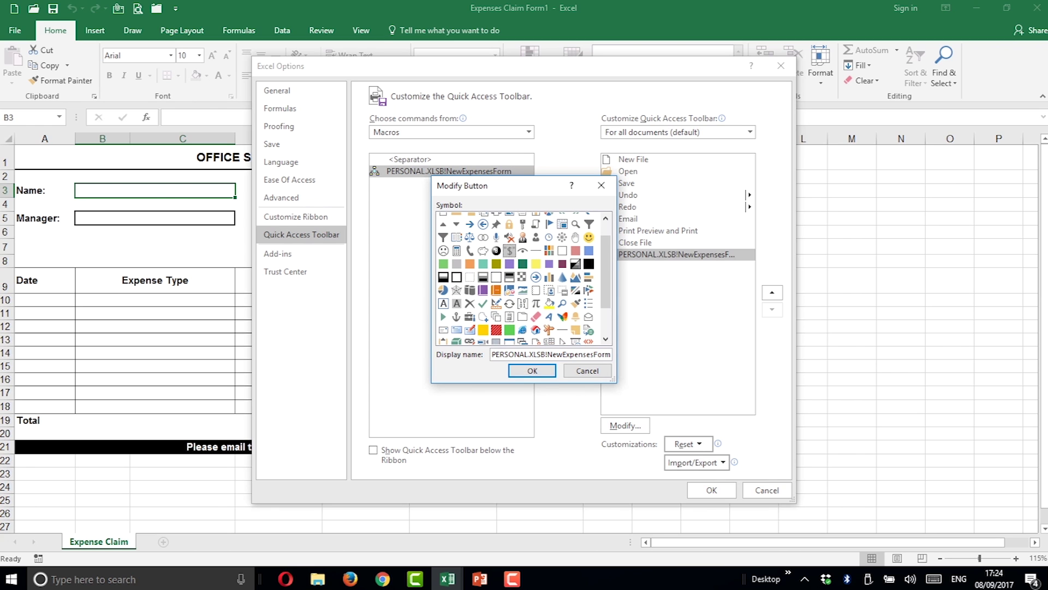
key("Tab")
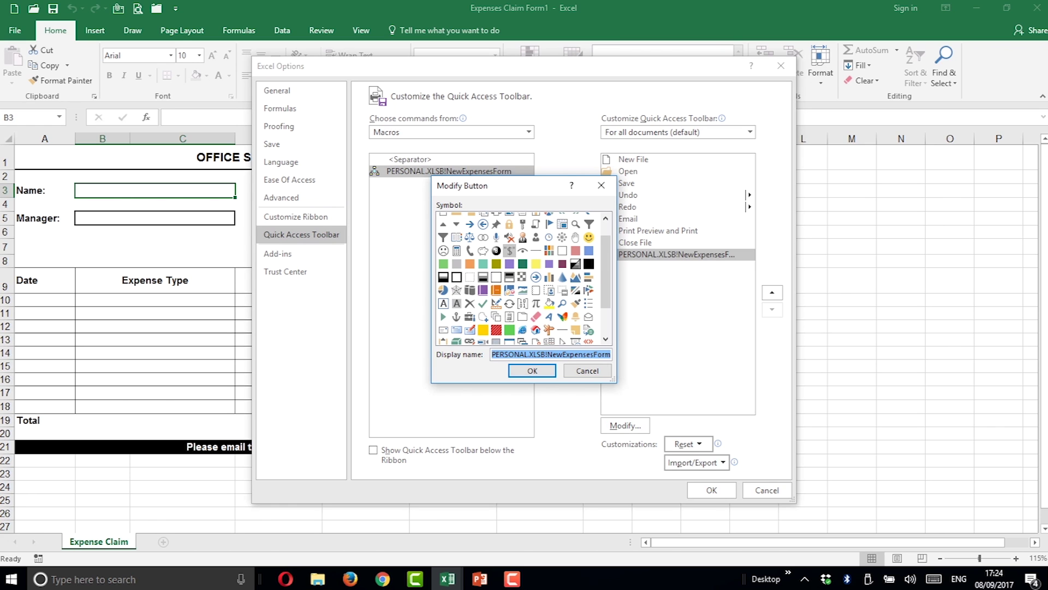
type("New Expense")
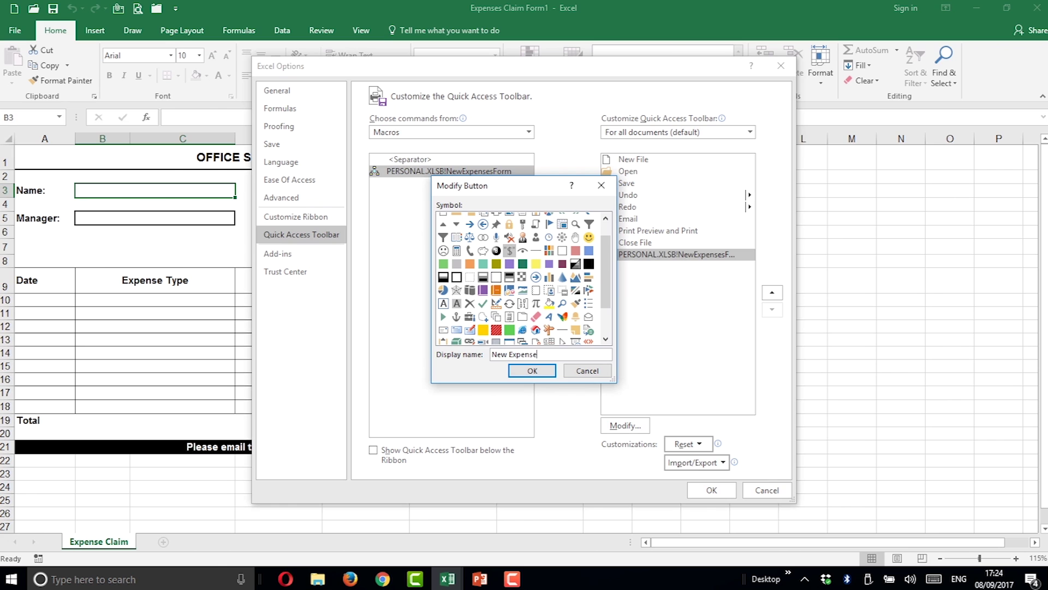
type("s Form")
key("Return")
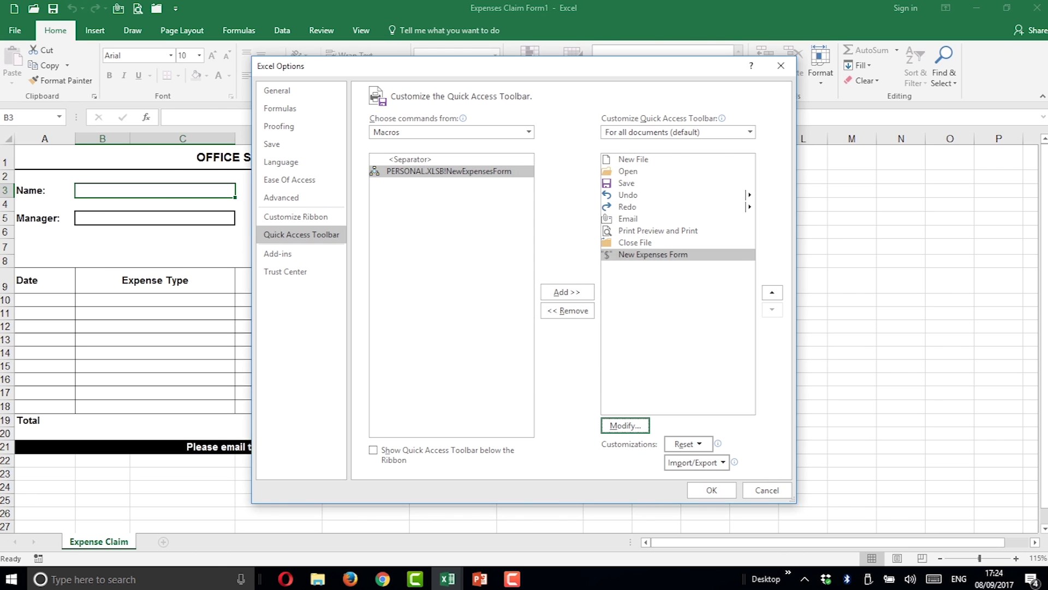
key("Return")
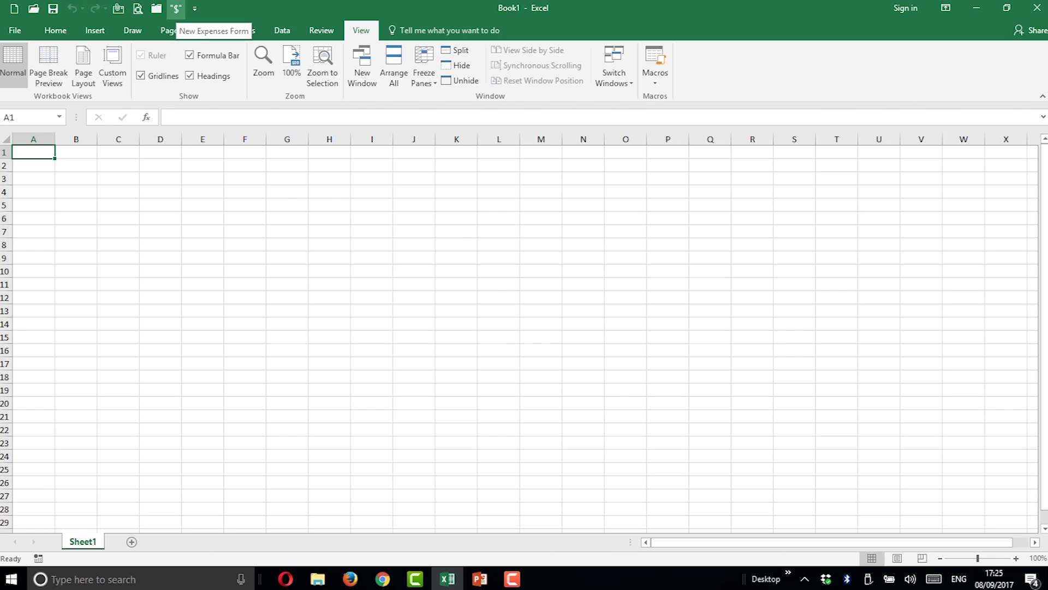
Test the New Expenses Form shortcut on the Quick Access Toolbar by creating a new expenses form with it.
left_click(176, 8)
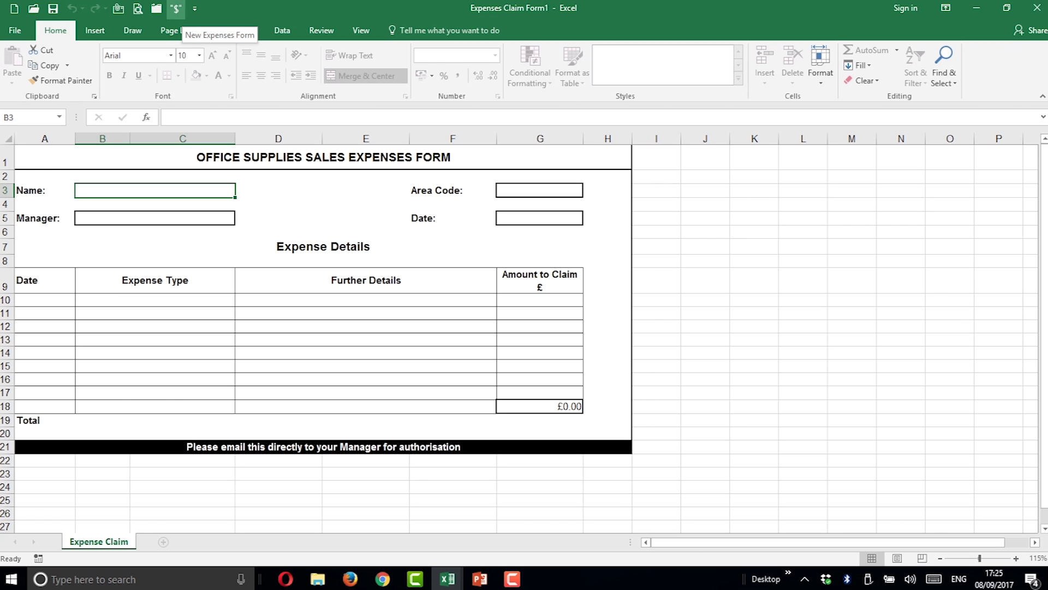
left_click(175, 9)
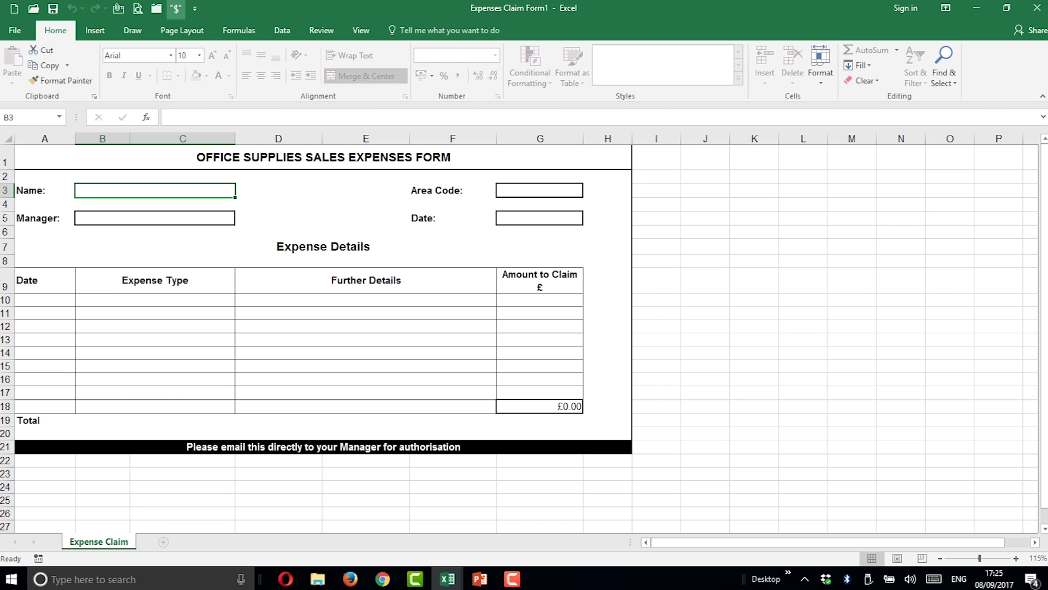
right_click(177, 8)
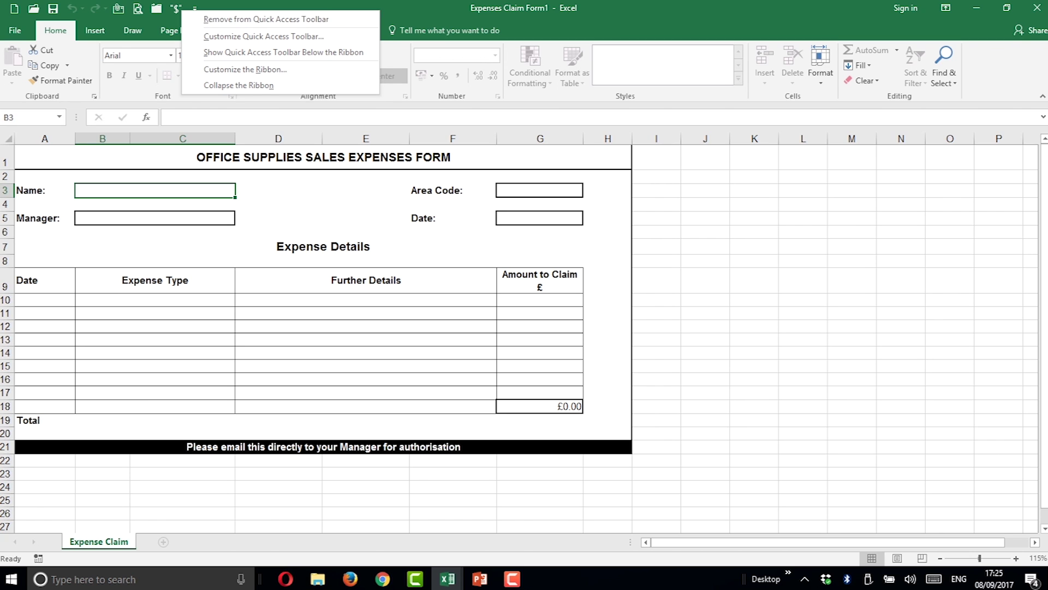
key("Escape")
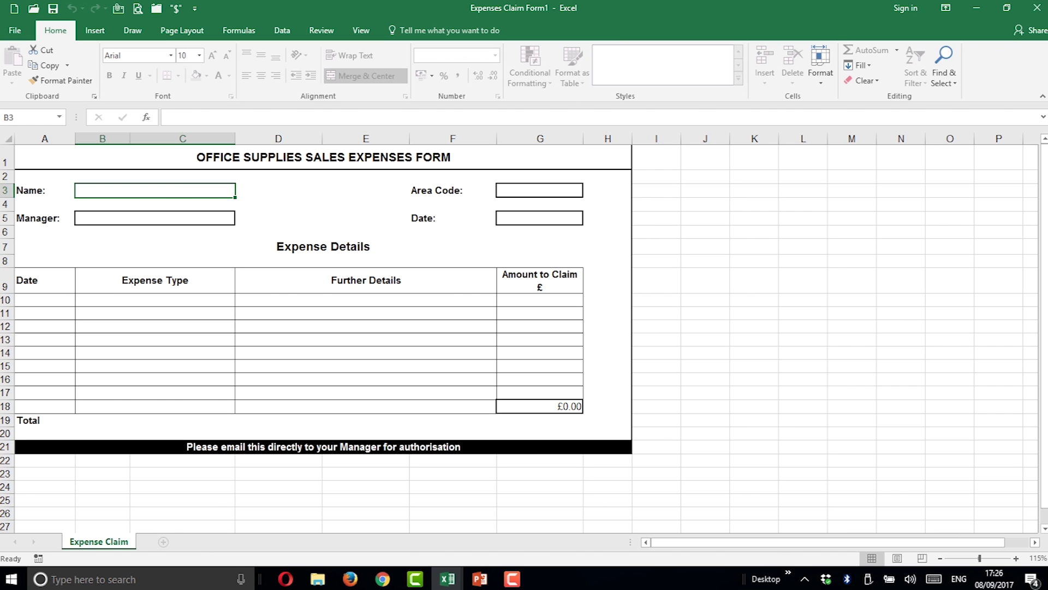
Close the expenses form and Book1, saving the changes to the Personal Macro Workbook.
left_click(1038, 8)
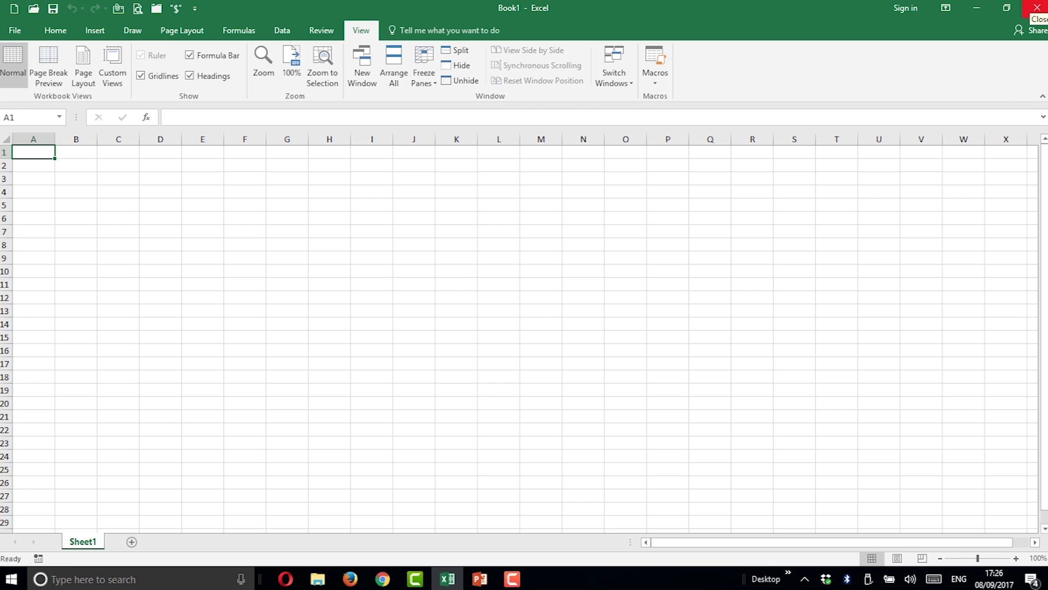
left_click(1037, 7)
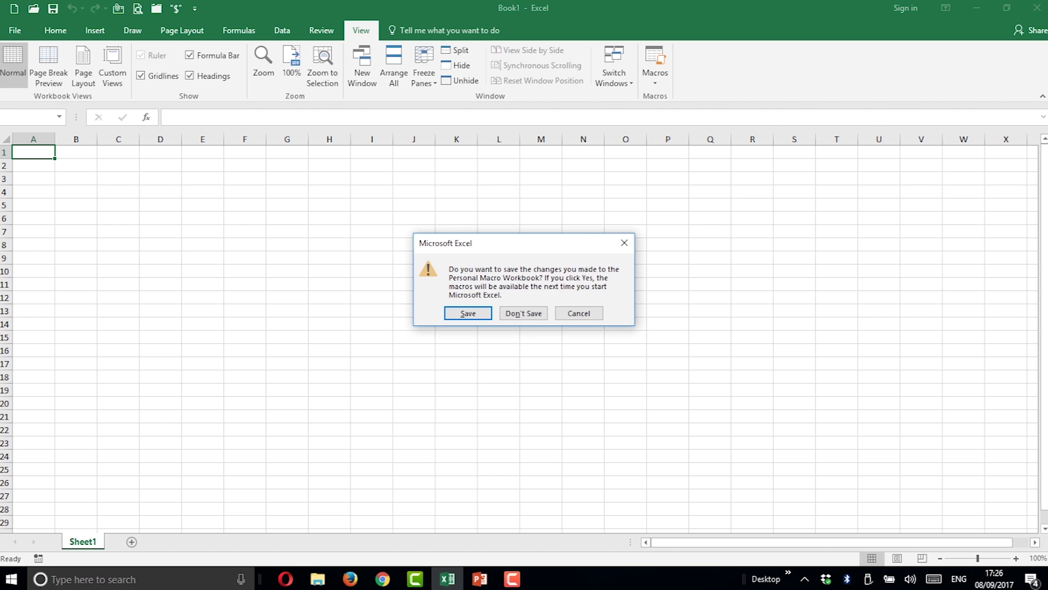
left_click(468, 314)
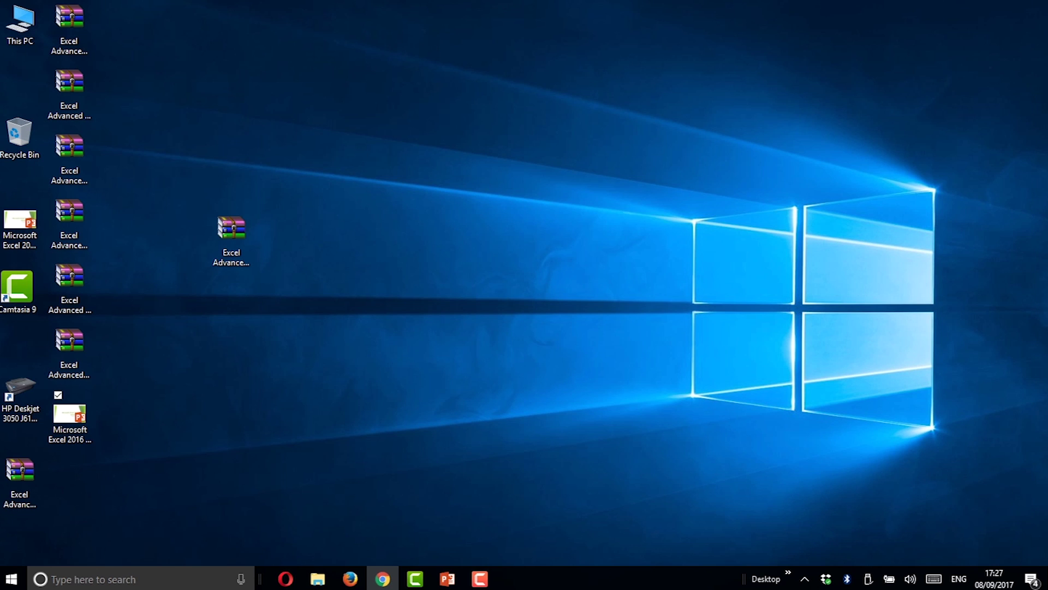
Start Excel with a blank workbook and create a new expenses form with the New Expenses Form shortcut.
key("super")
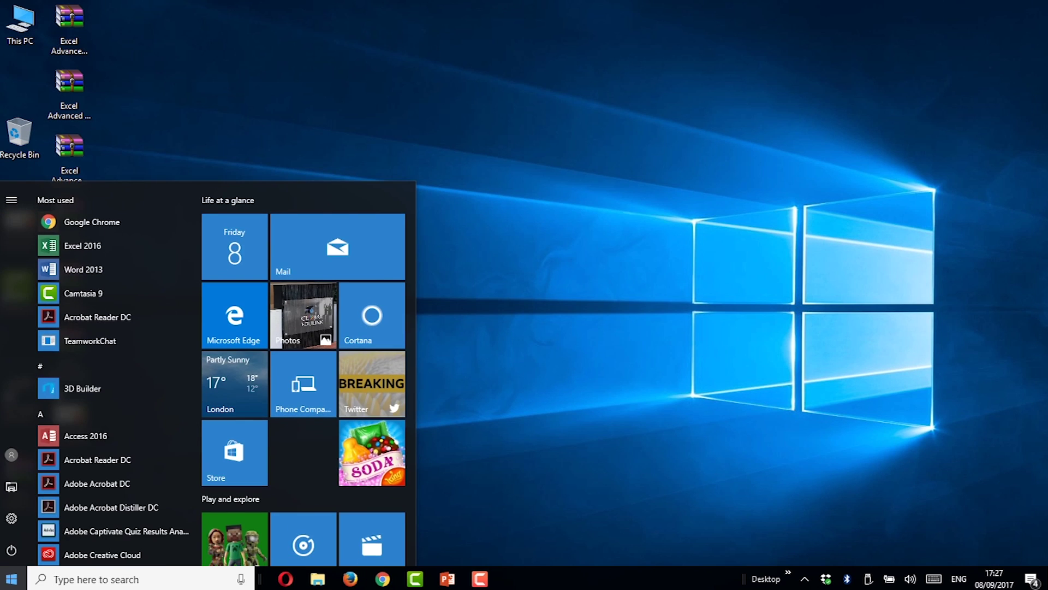
left_click(80, 246)
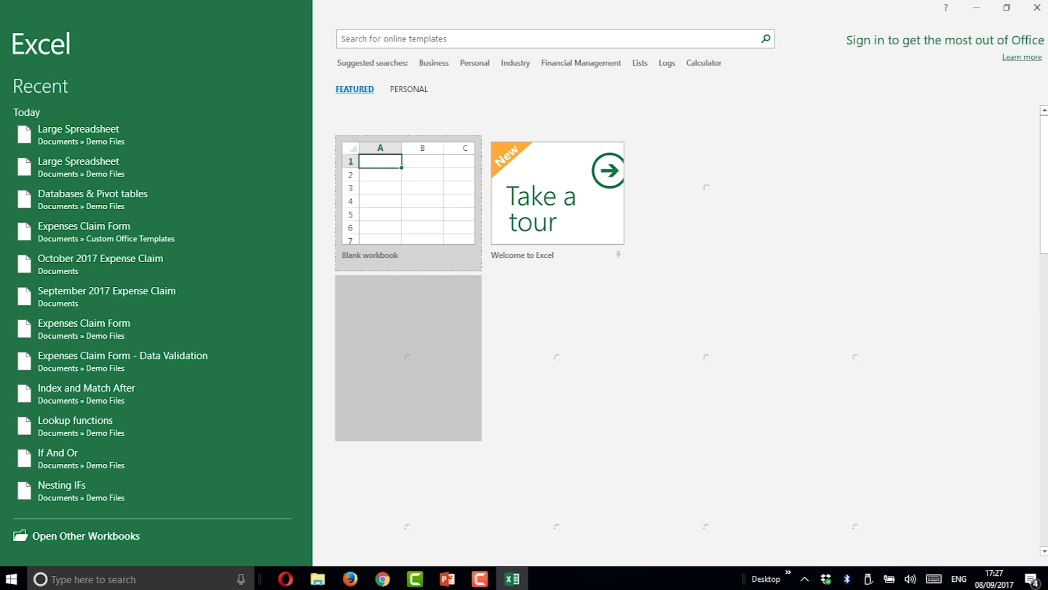
key("Return")
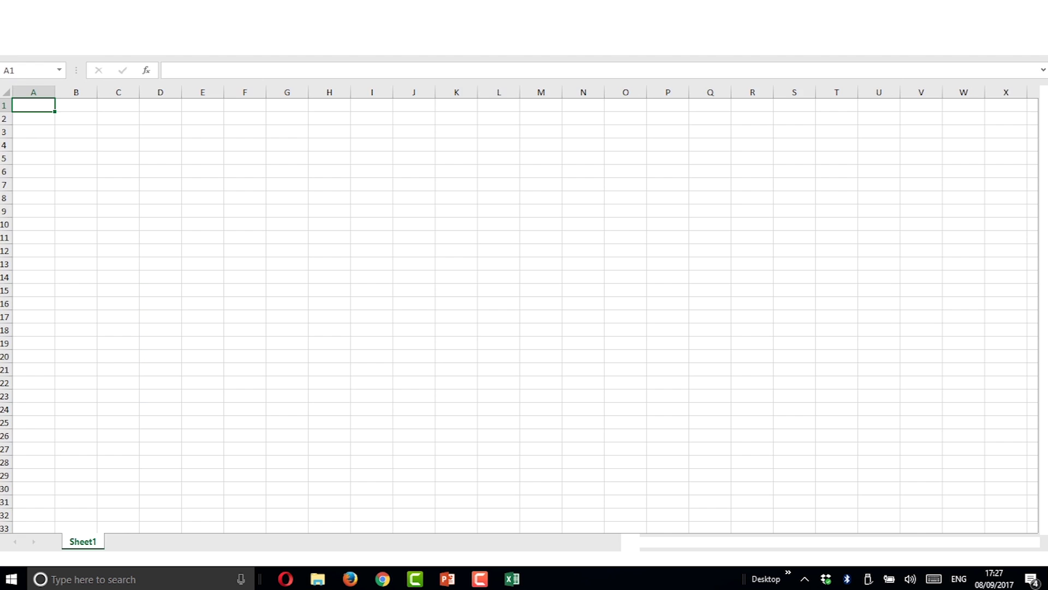
left_click(372, 258)
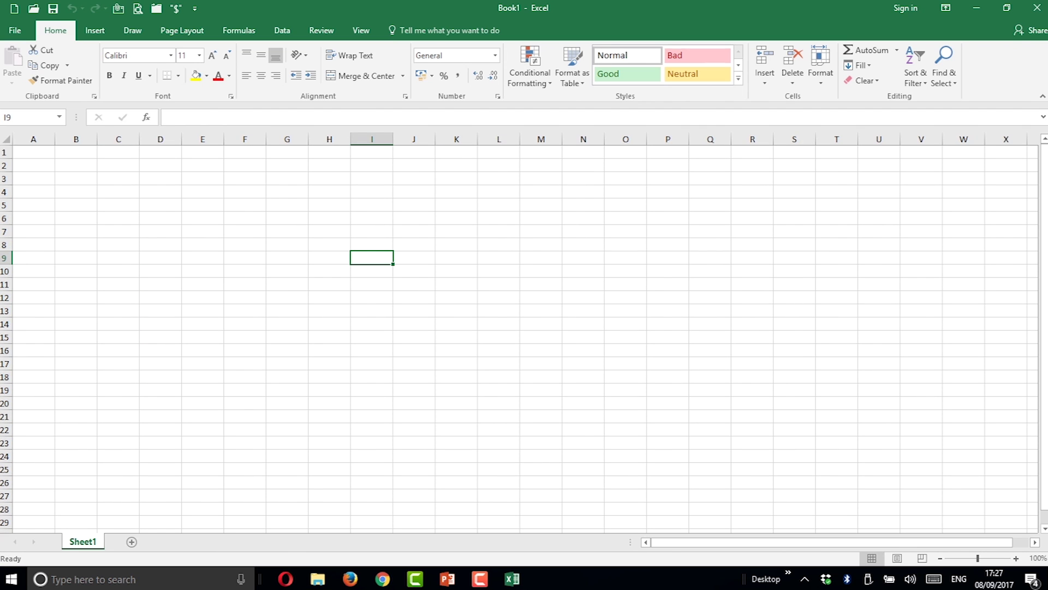
left_click(176, 8)
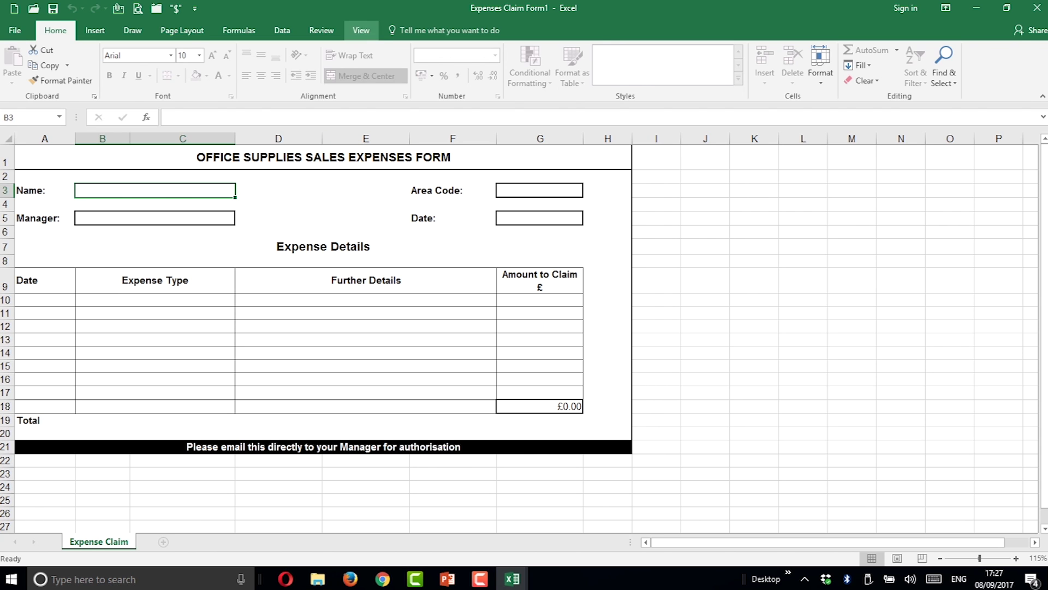
Try to delete the PERSONAL.XLSB!NewExpensesForm macro from the macro list while the expenses form is the active workbook.
left_click(361, 31)
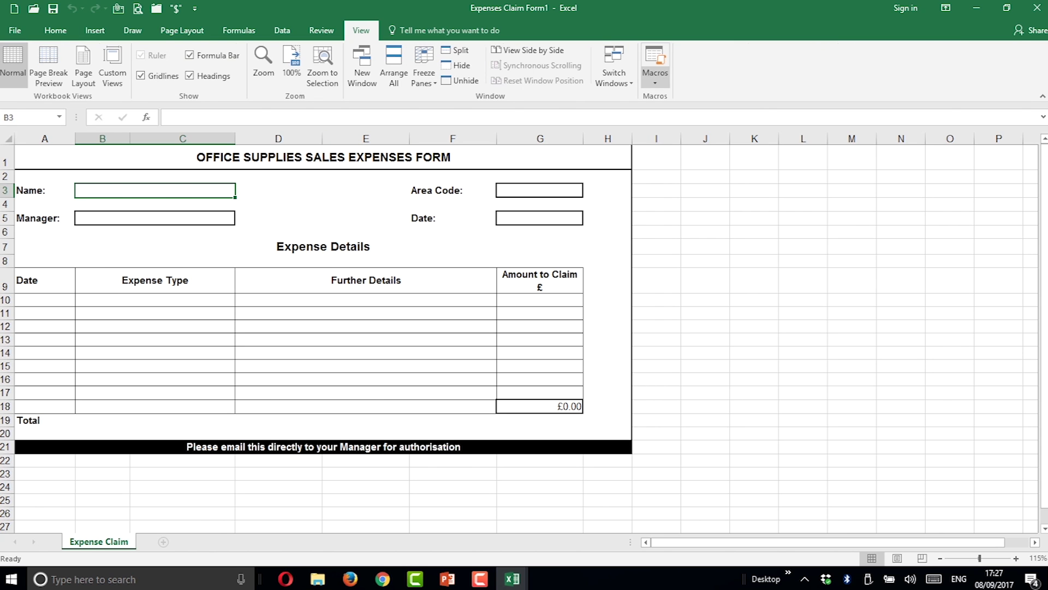
left_click(655, 73)
key("v")
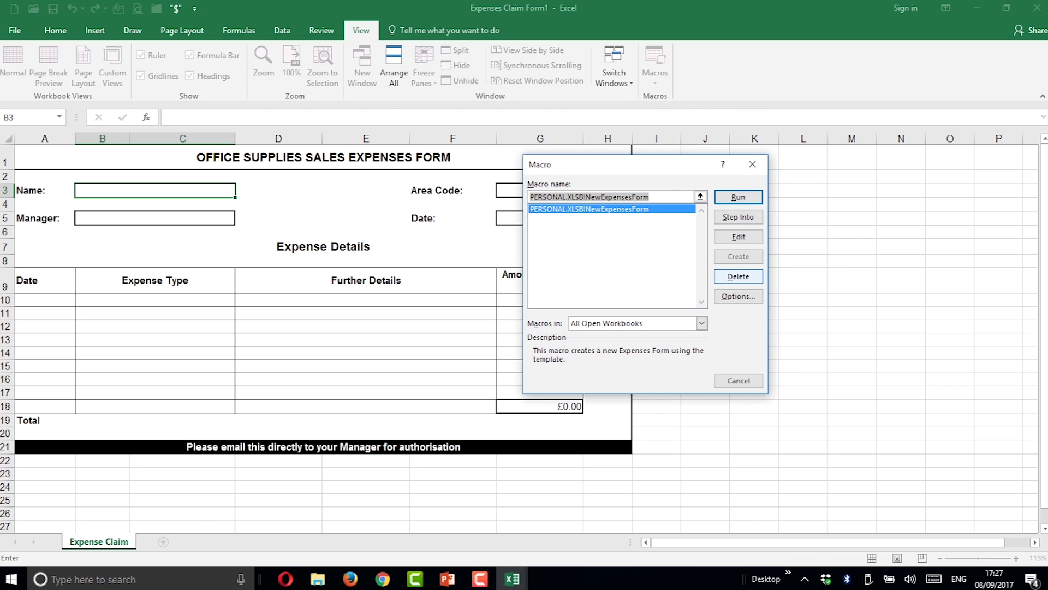
left_click(738, 276)
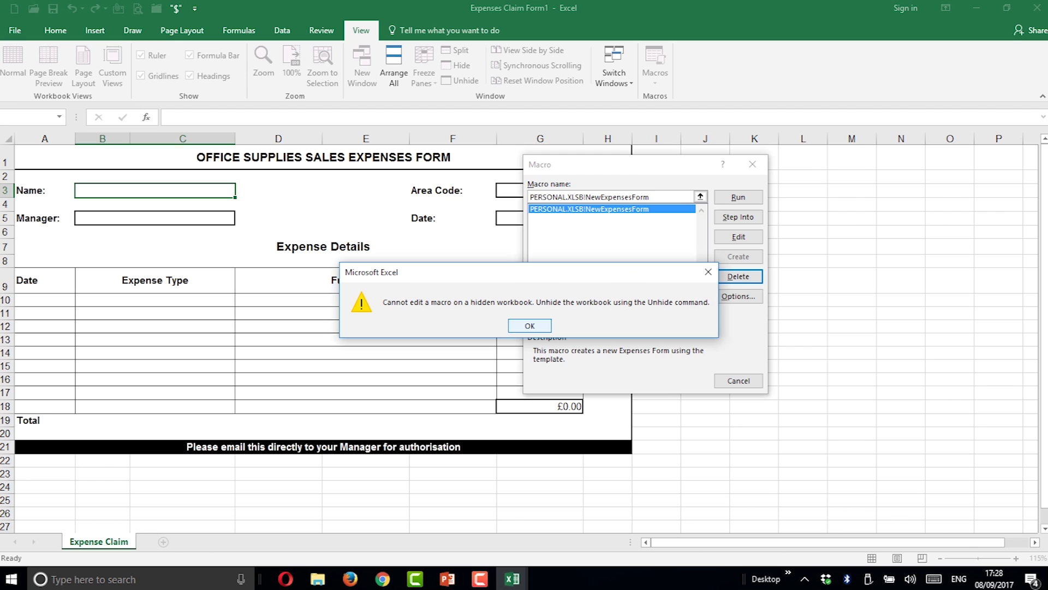
left_click(529, 326)
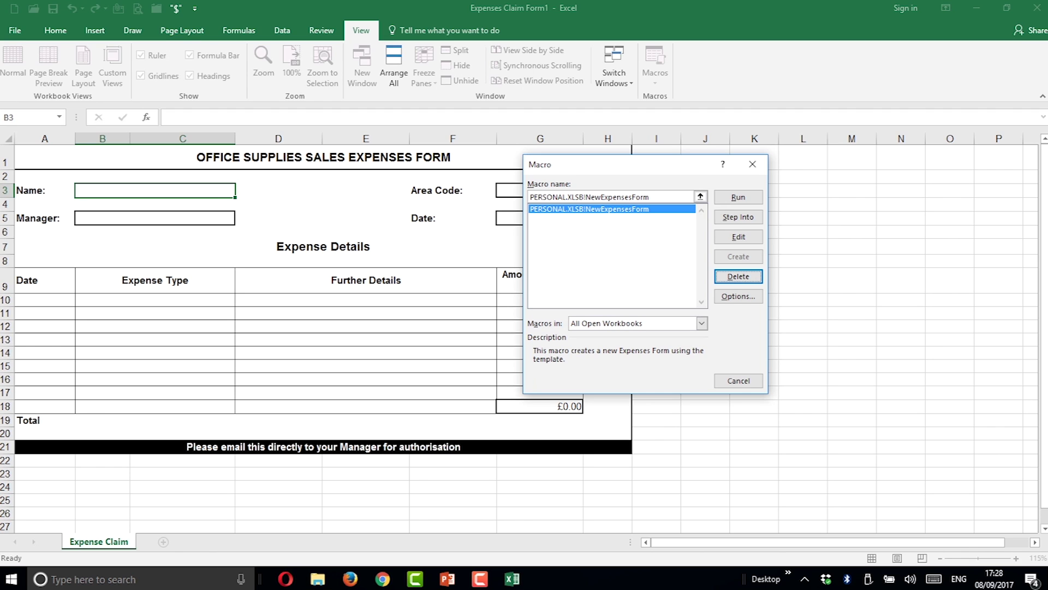
left_click(752, 164)
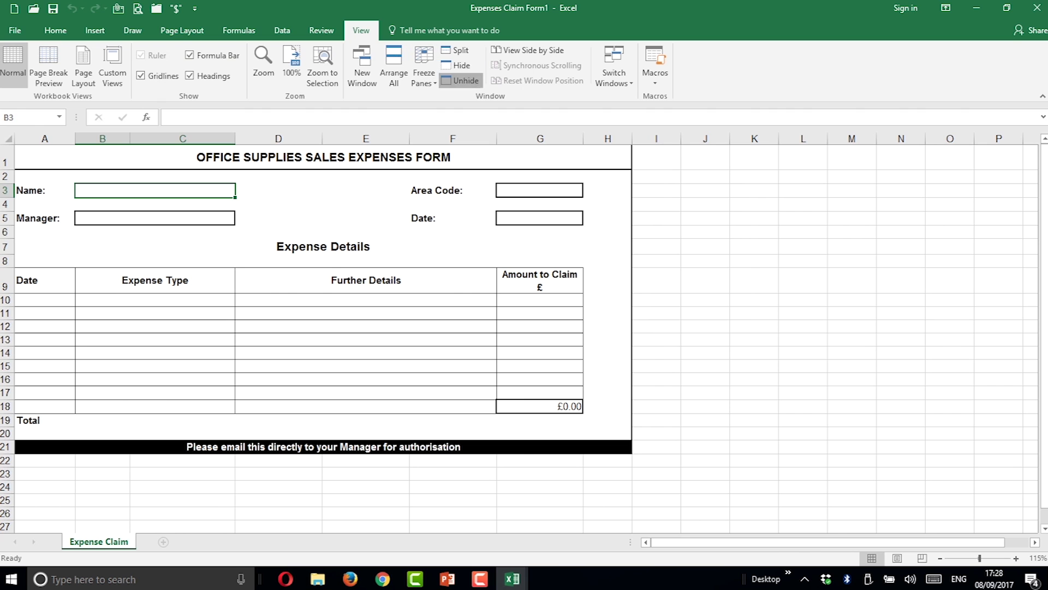
Unhide the PERSONAL workbook and delete its NewExpensesForm macro.
left_click(460, 80)
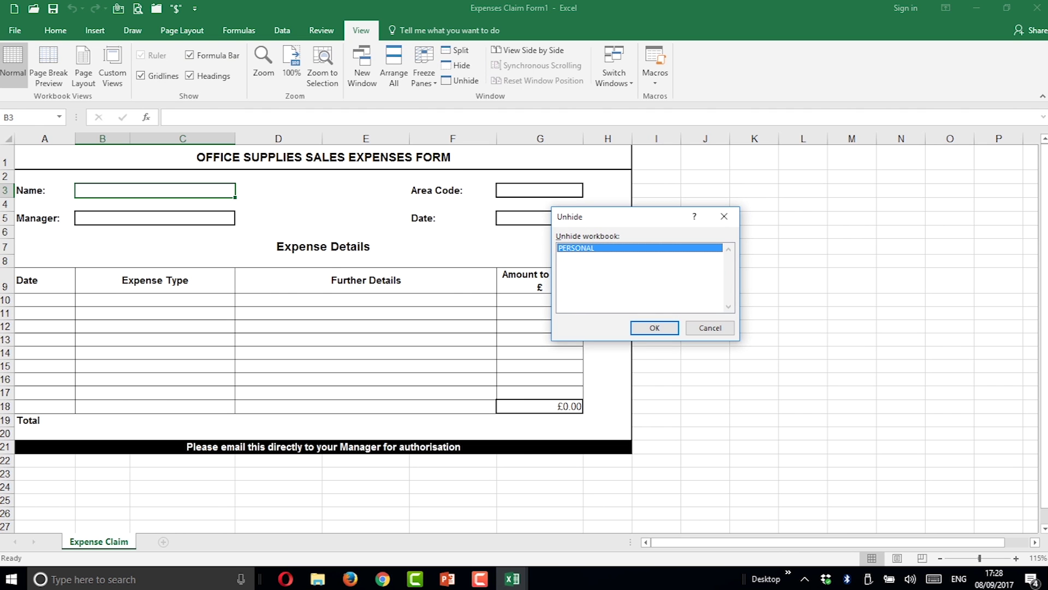
key("Return")
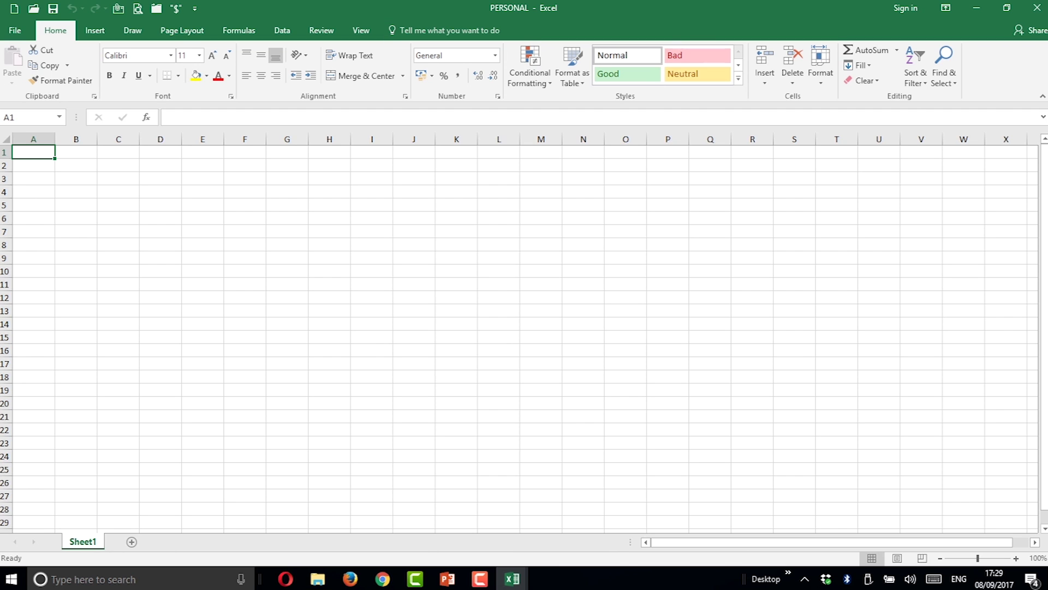
left_click(361, 30)
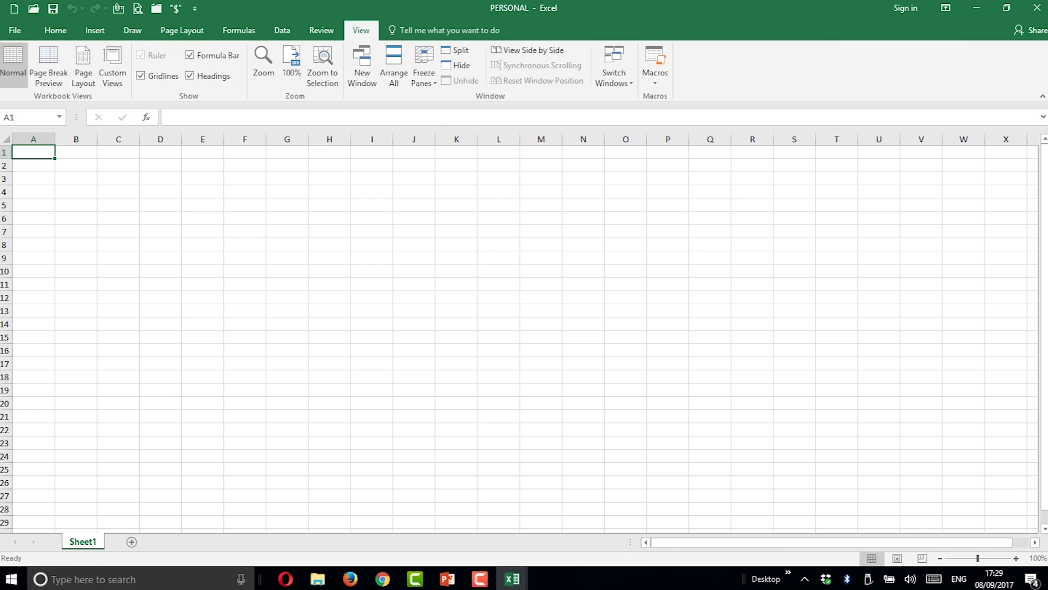
left_click(655, 66)
left_click(674, 98)
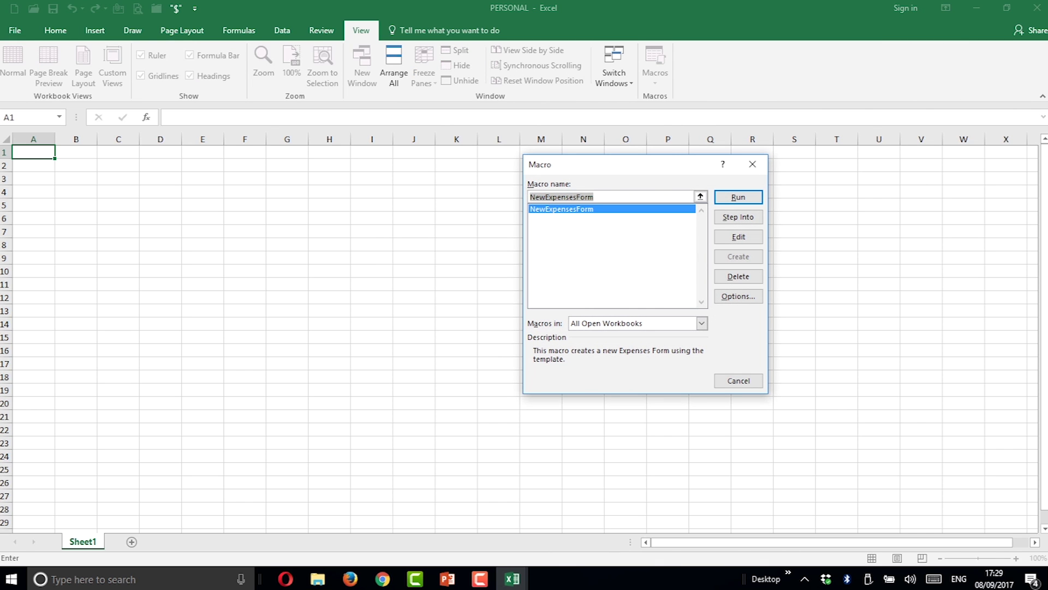
left_click(562, 209)
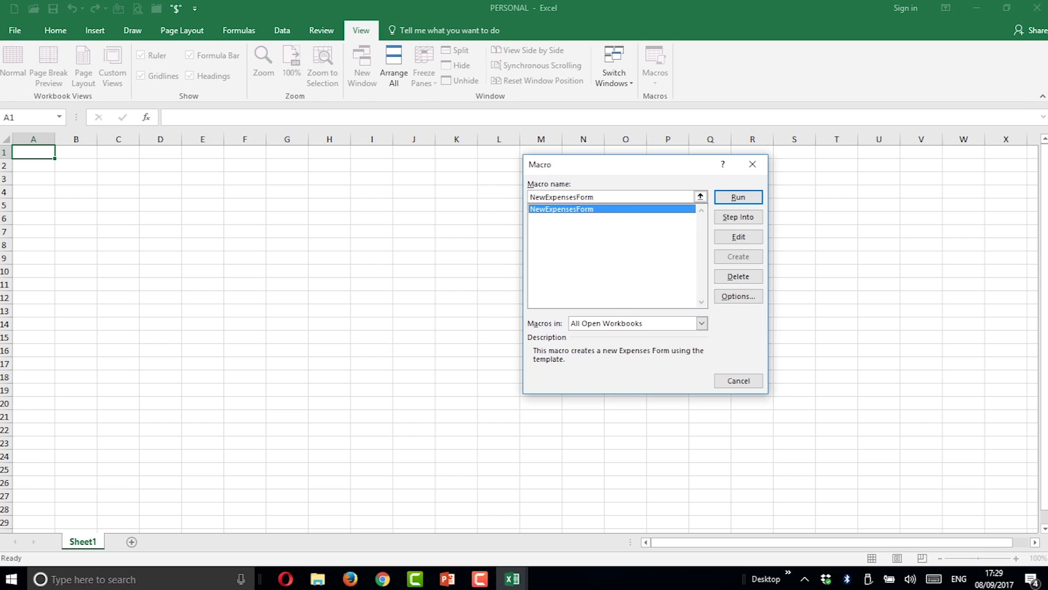
left_click(739, 276)
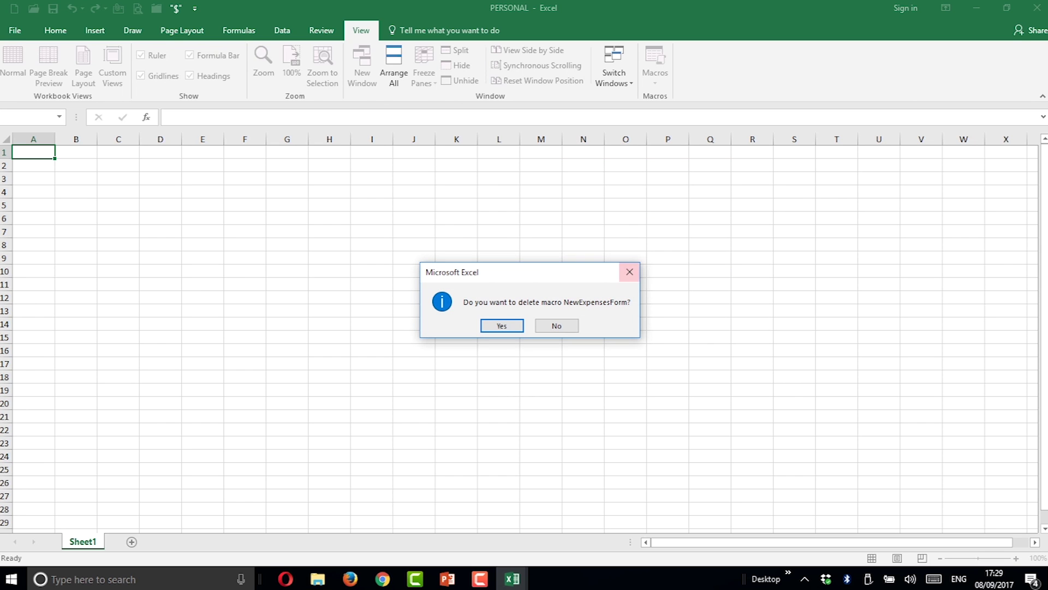
left_click(502, 325)
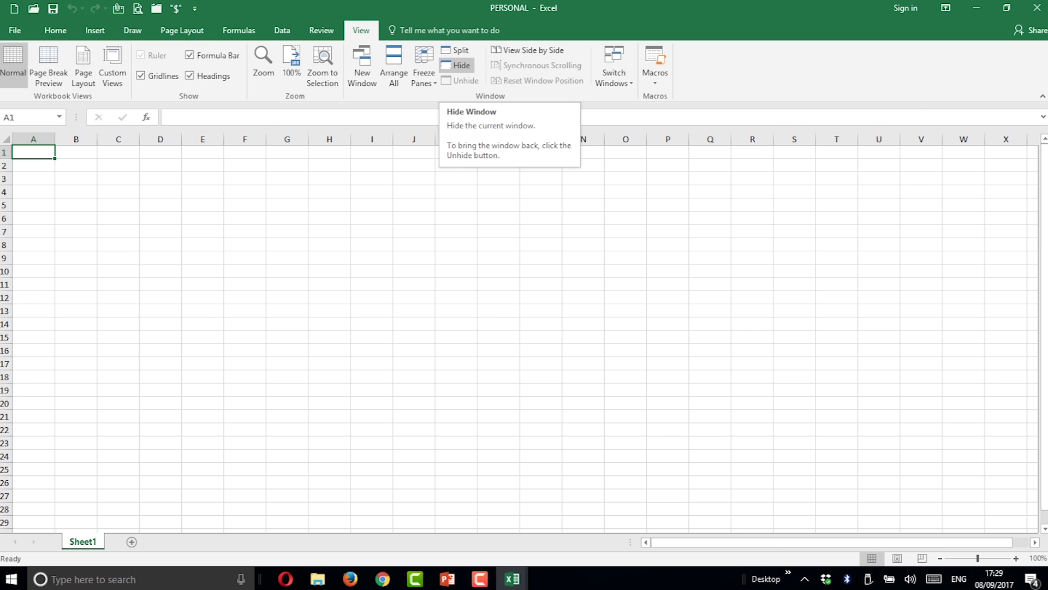
Hide the PERSONAL workbook, and close the expenses form and Book1, saving the changes to the Personal Macro Workbook.
left_click(461, 65)
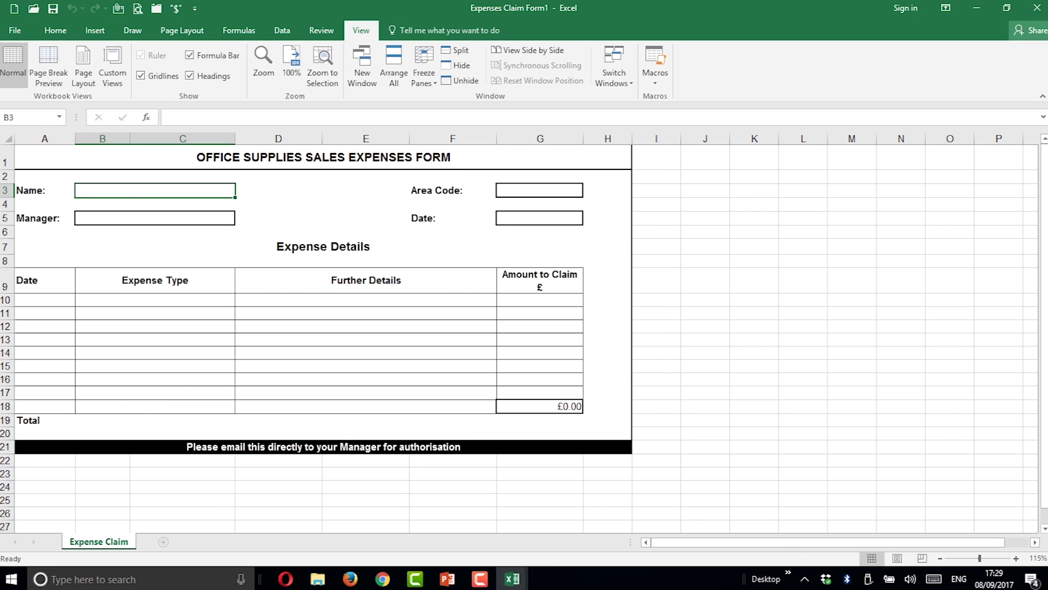
left_click(1036, 8)
left_click(1037, 8)
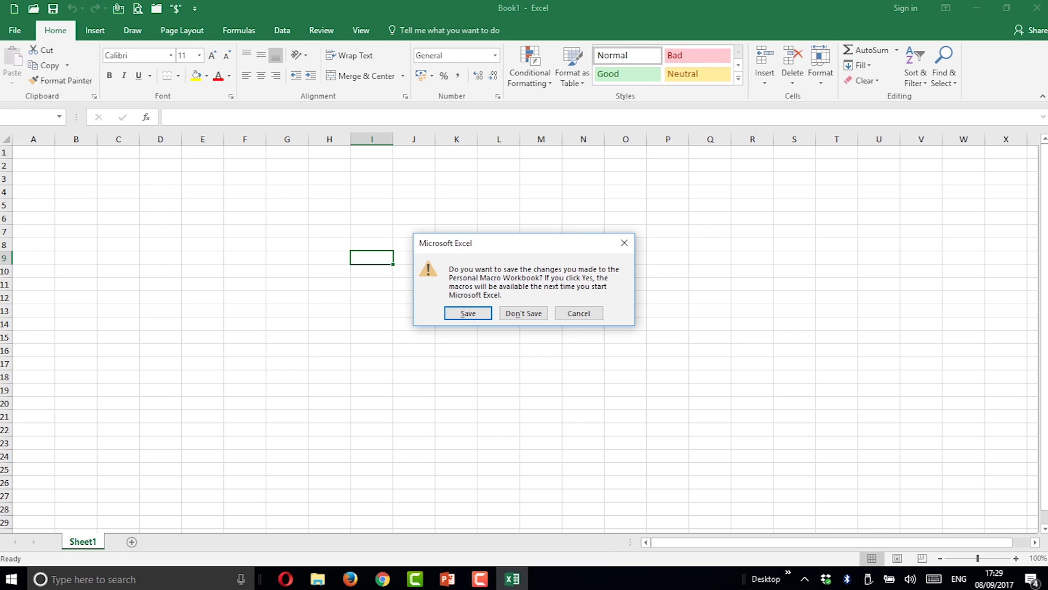
key("Return")
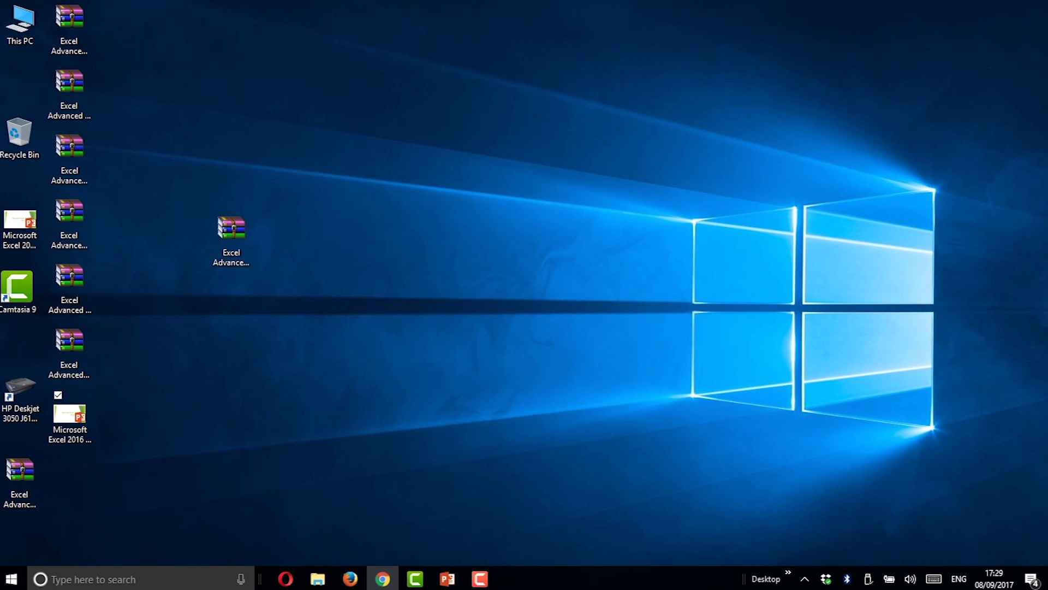
Start Excel again with a blank workbook and try the New Expenses Form shortcut on the Quick Access Toolbar.
left_click(11, 578)
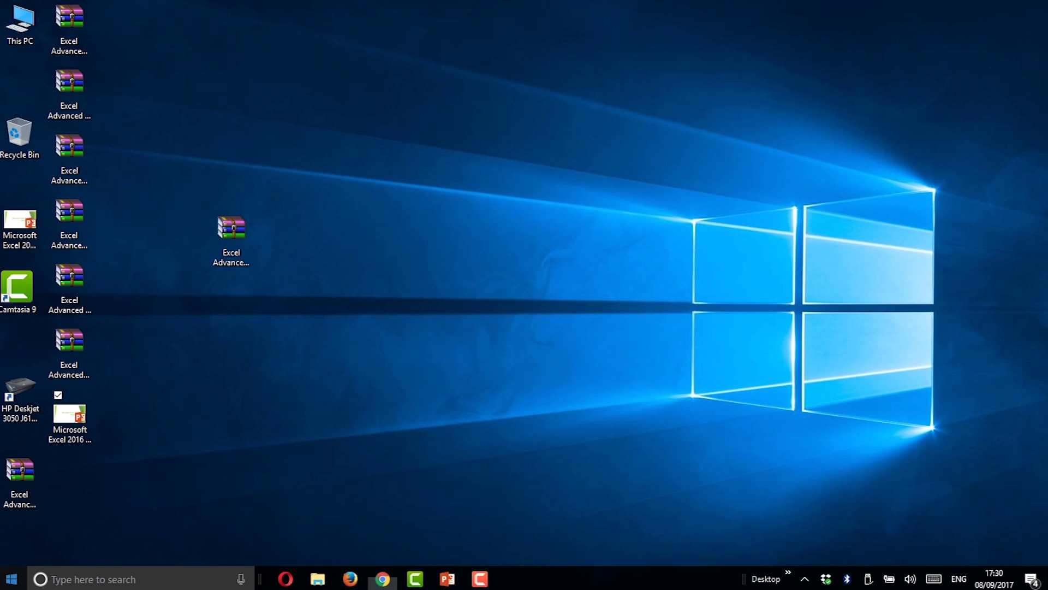
left_click(82, 245)
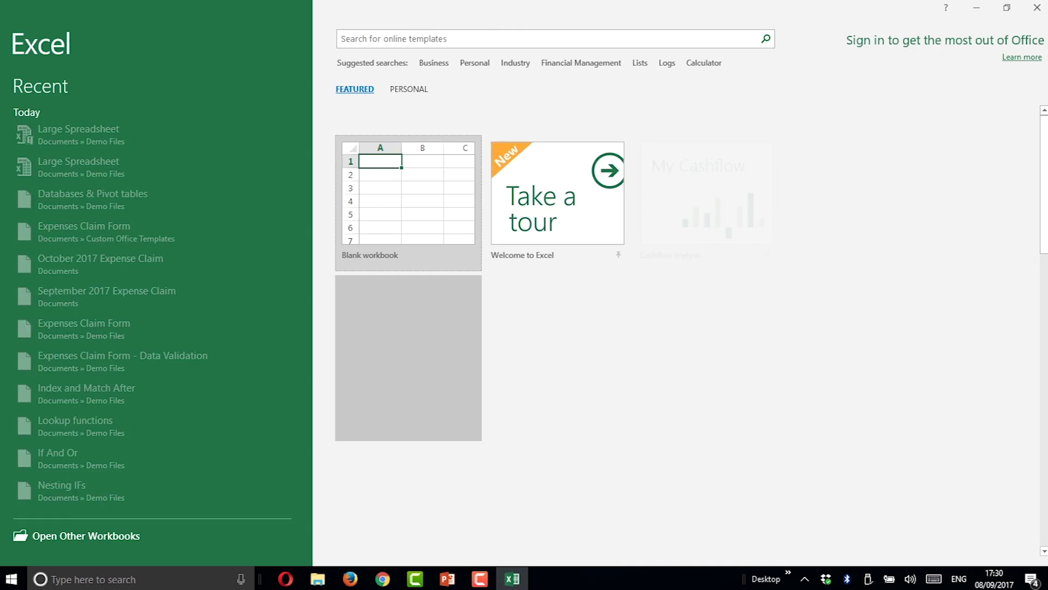
left_click(408, 202)
left_click(372, 258)
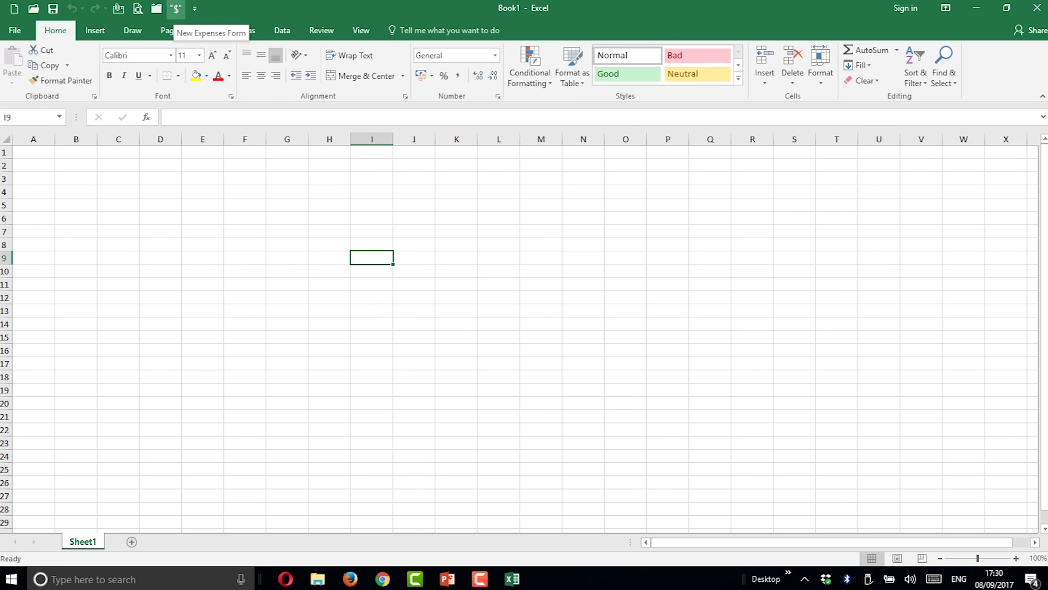
left_click(176, 8)
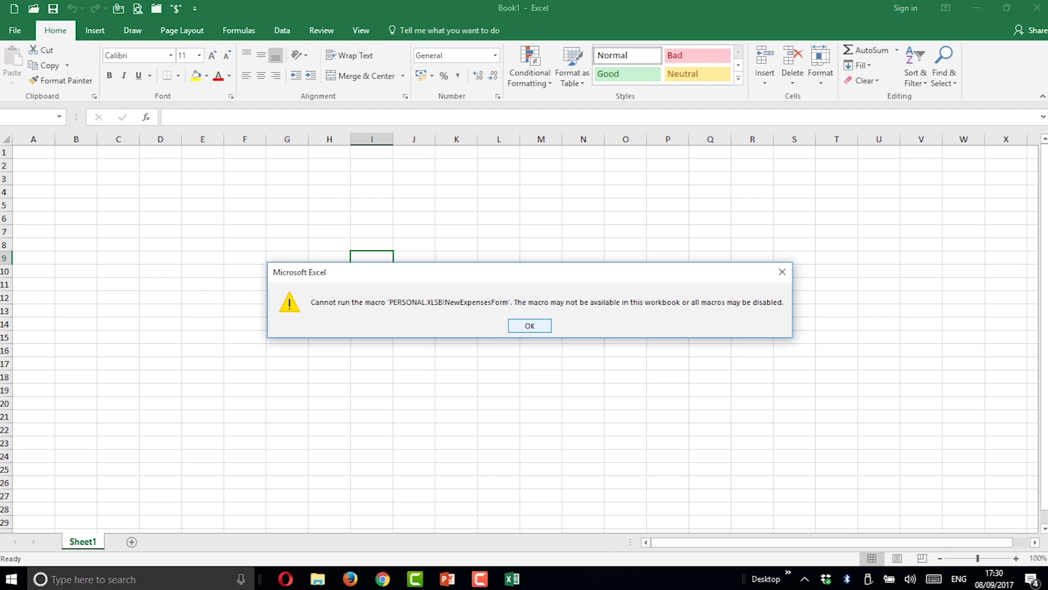
key("Return")
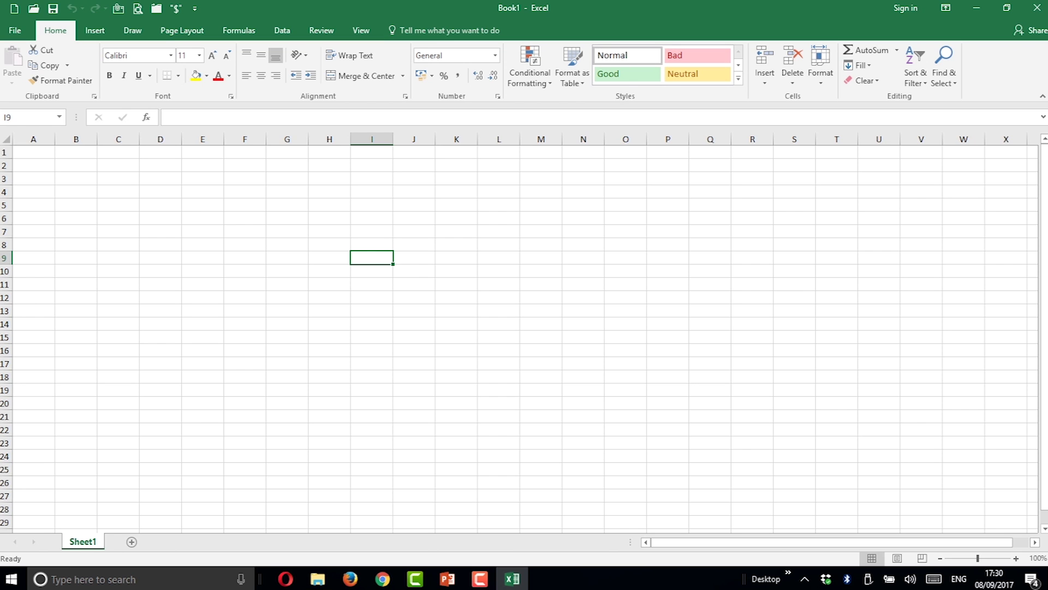
Check the macro list of all open workbooks for the NewExpensesForm macro.
left_click(361, 30)
left_click(656, 76)
left_click(691, 94)
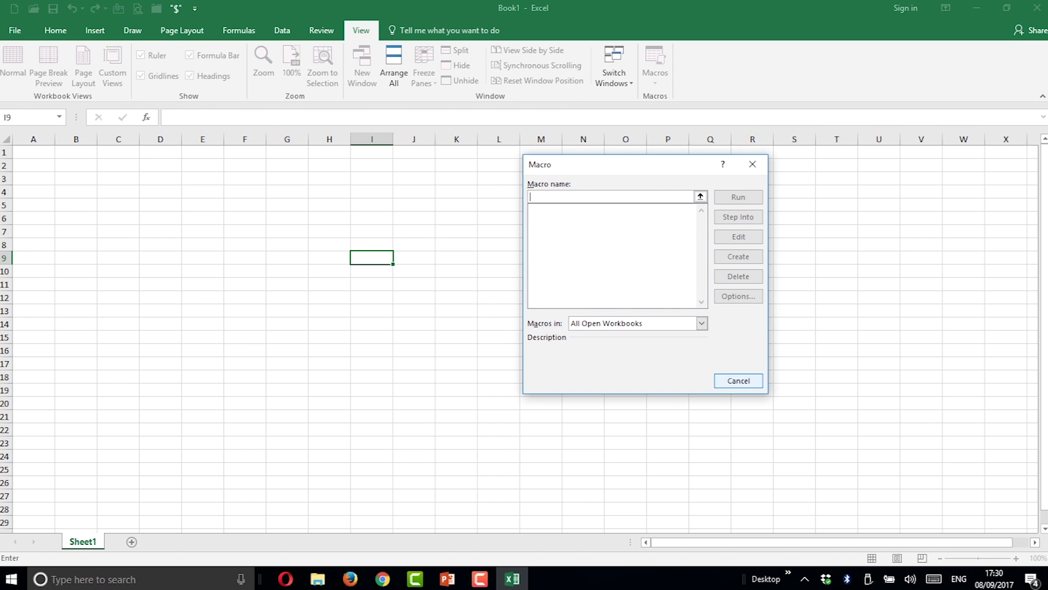
key("Escape")
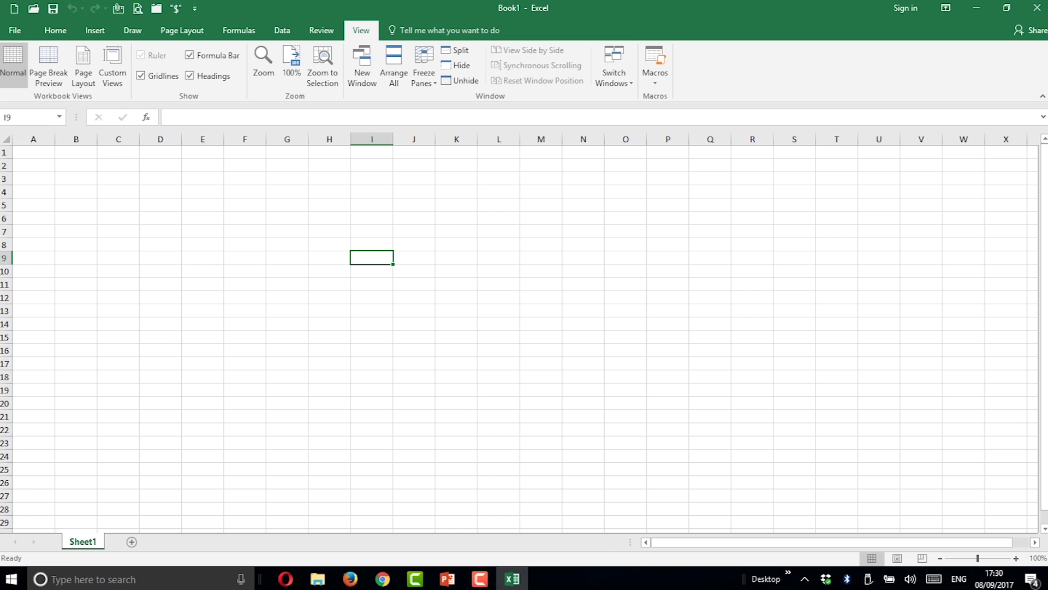
Remove the New Expenses Form shortcut from the Quick Access Toolbar.
right_click(175, 8)
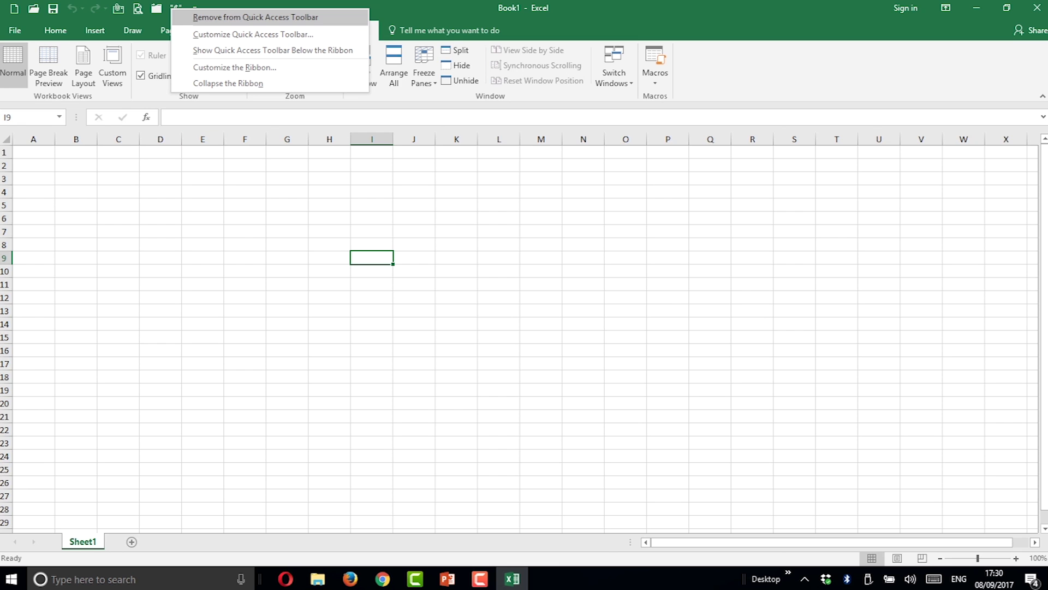
left_click(255, 18)
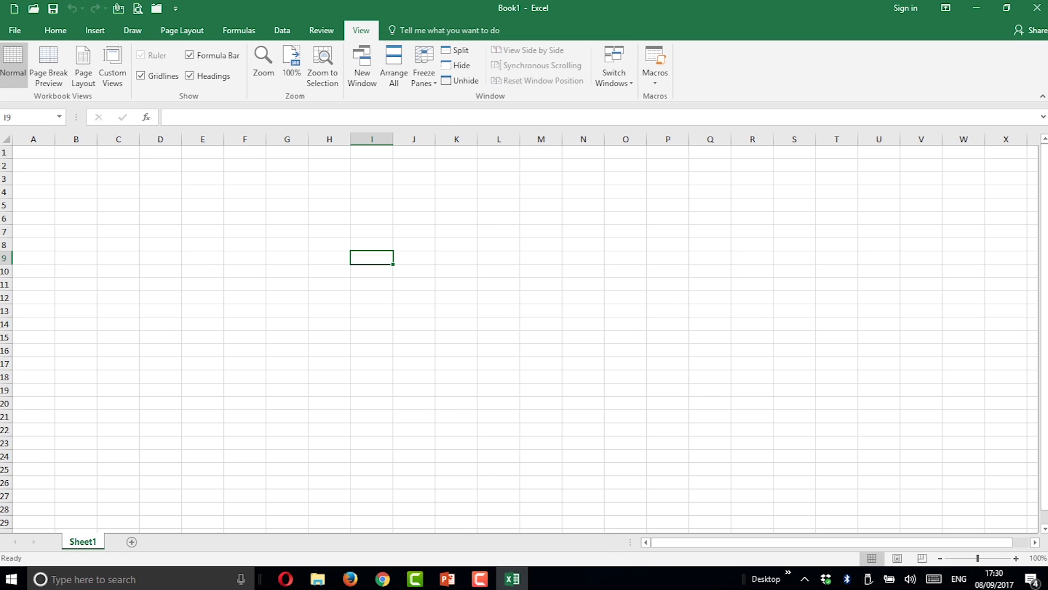